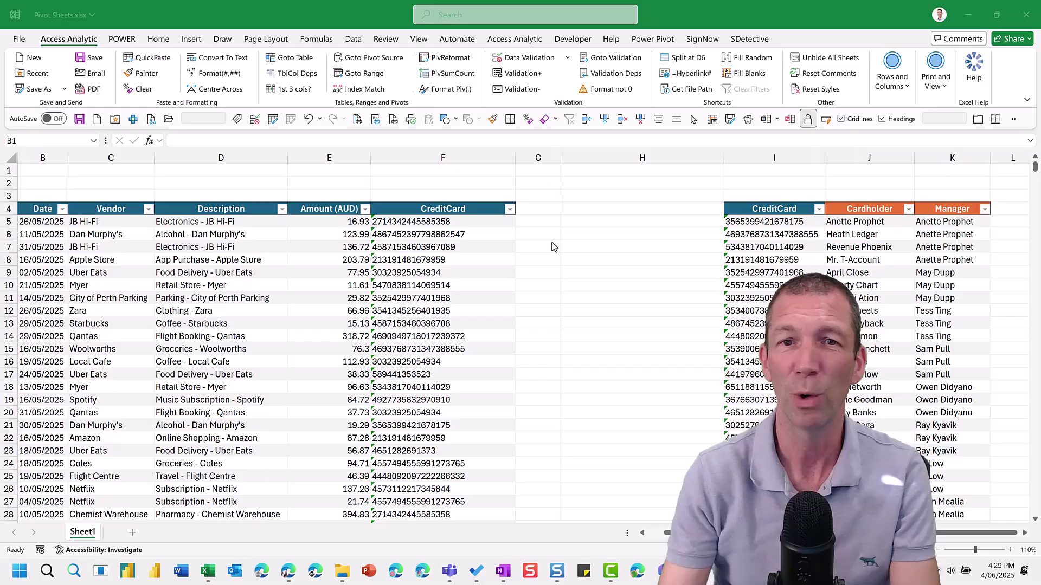
key(alt+Tab)
click(542, 224)
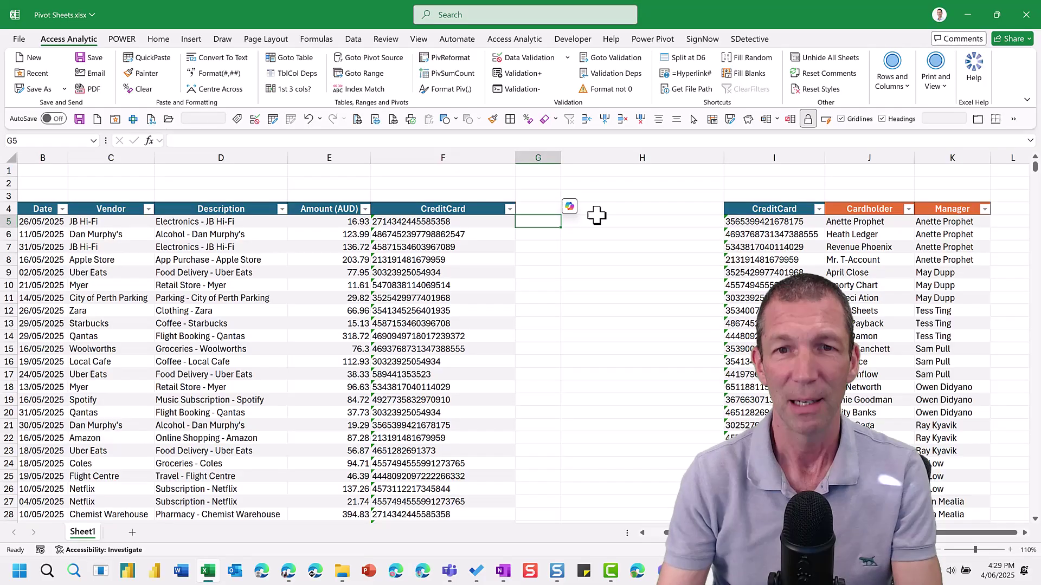
text(=xl)
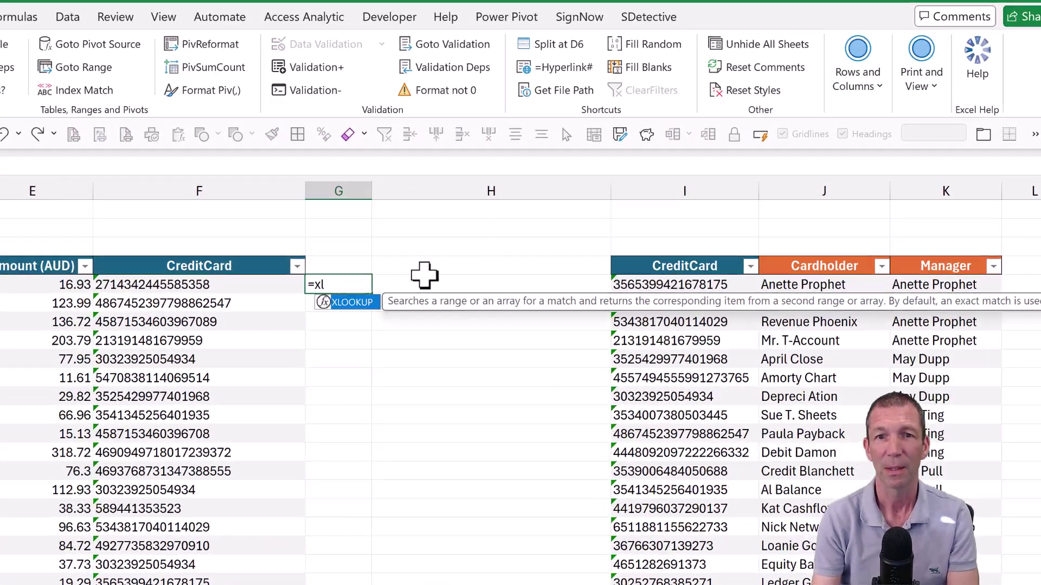
key(Tab)
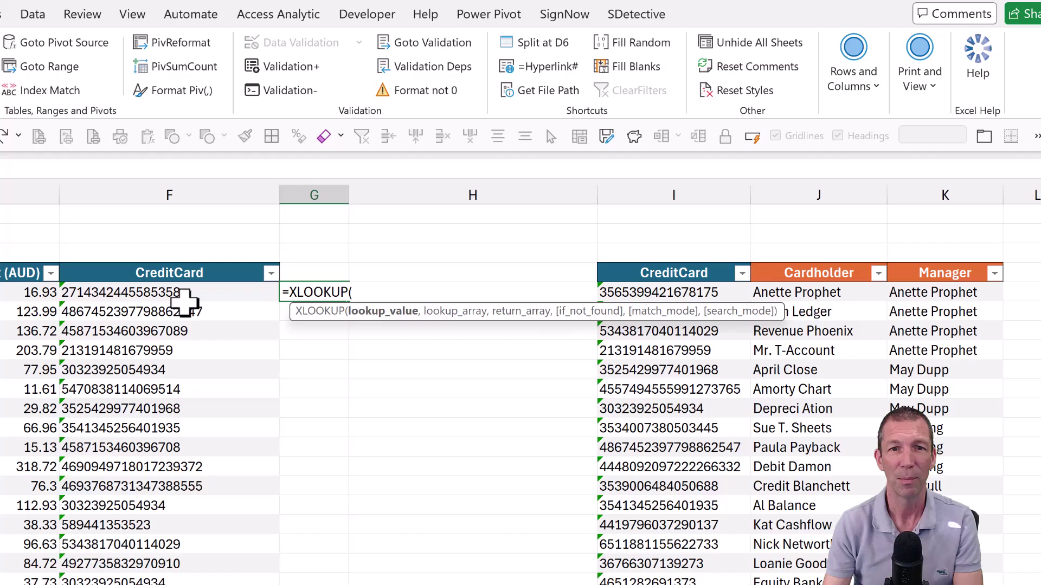
click(183, 294)
text(,)
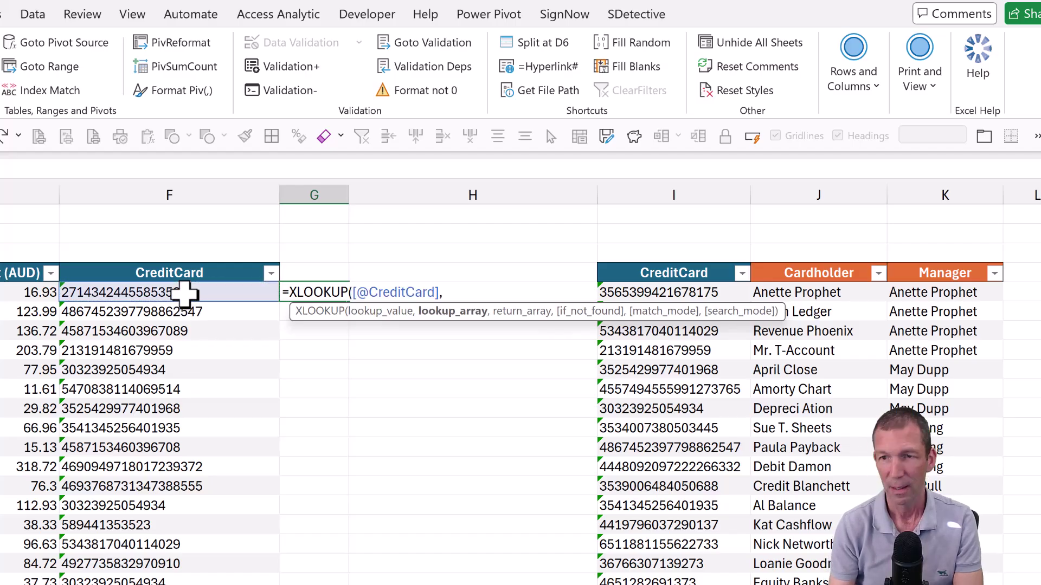
click(660, 454)
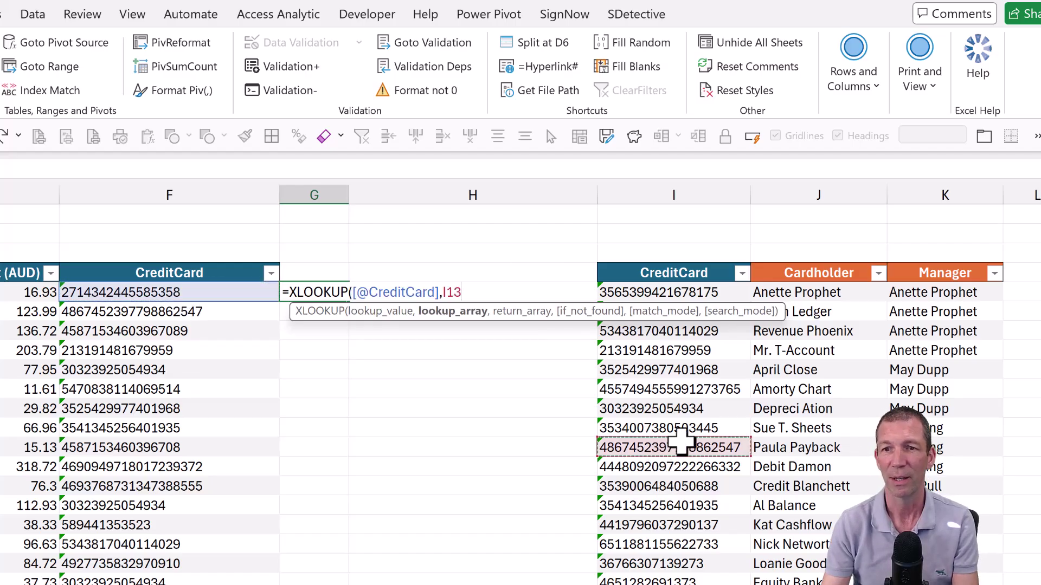
key(ctrl+space)
text(,)
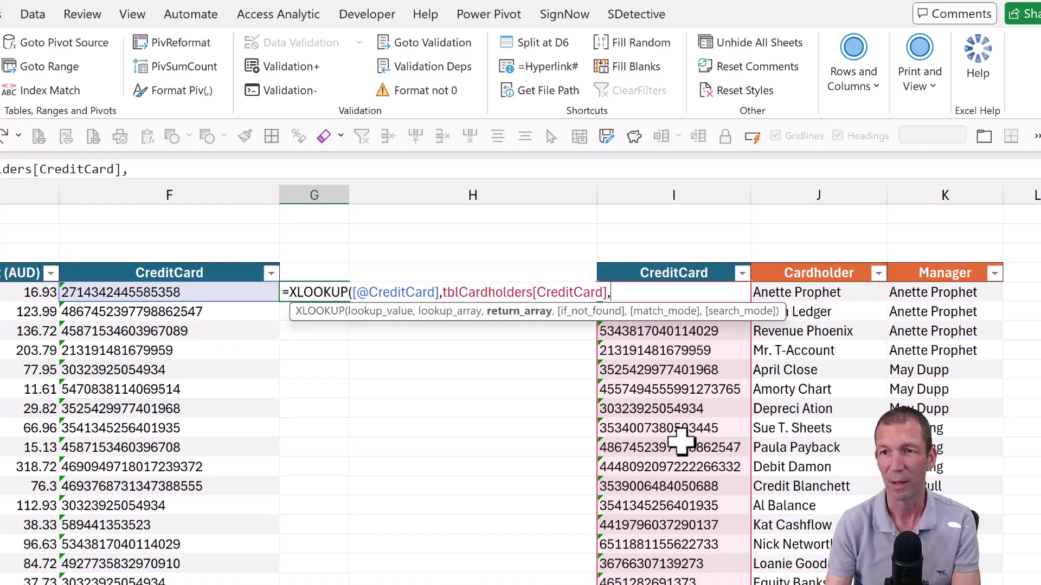
click(838, 377)
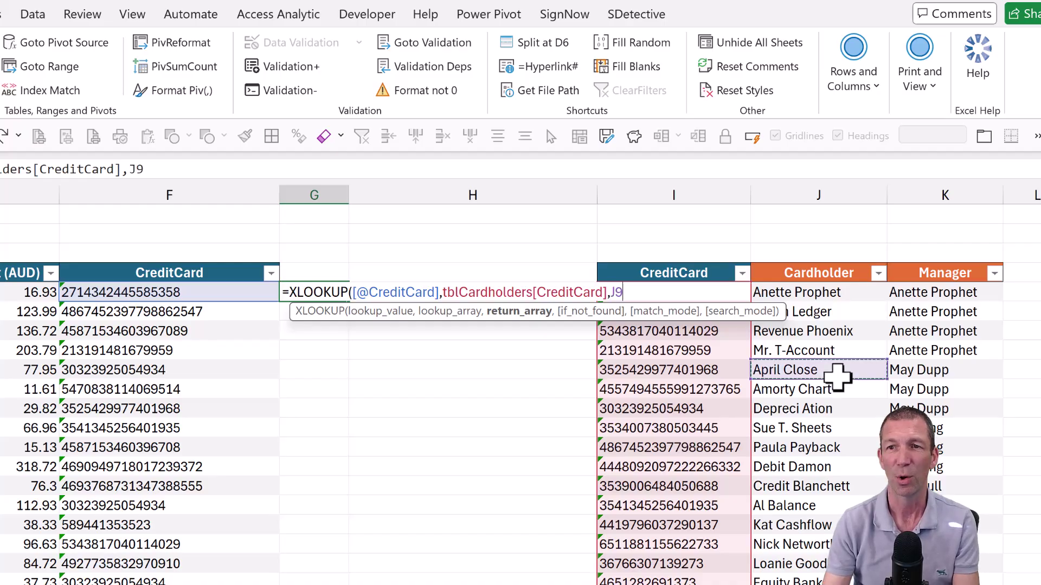
key(ctrl+space)
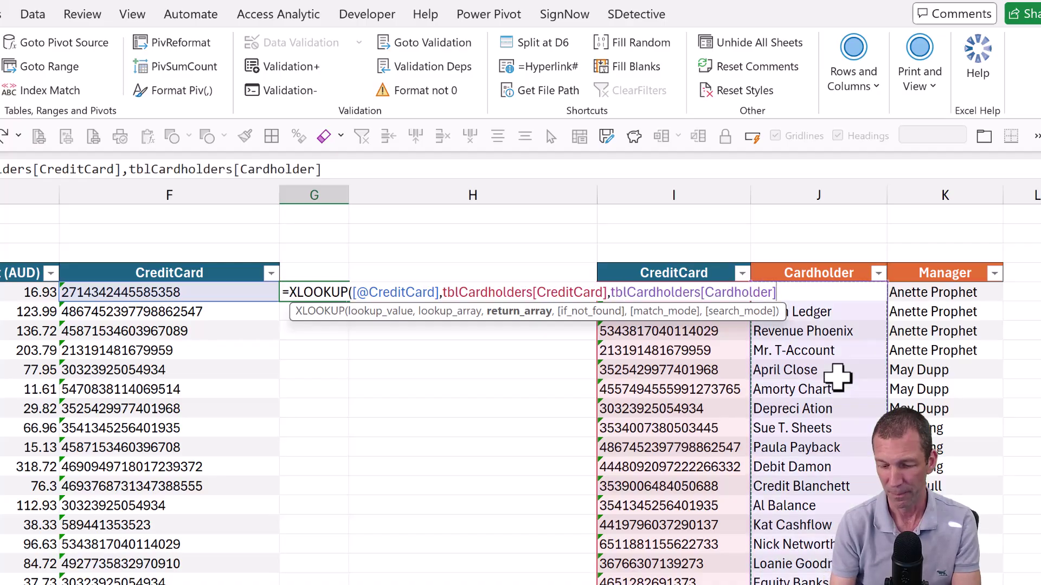
text(,)
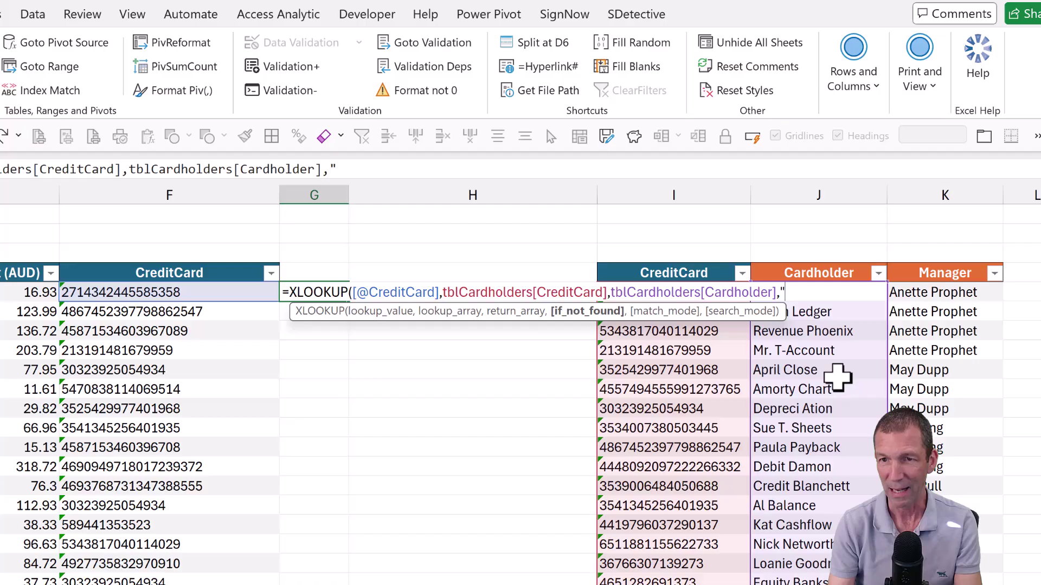
text("Missing"))
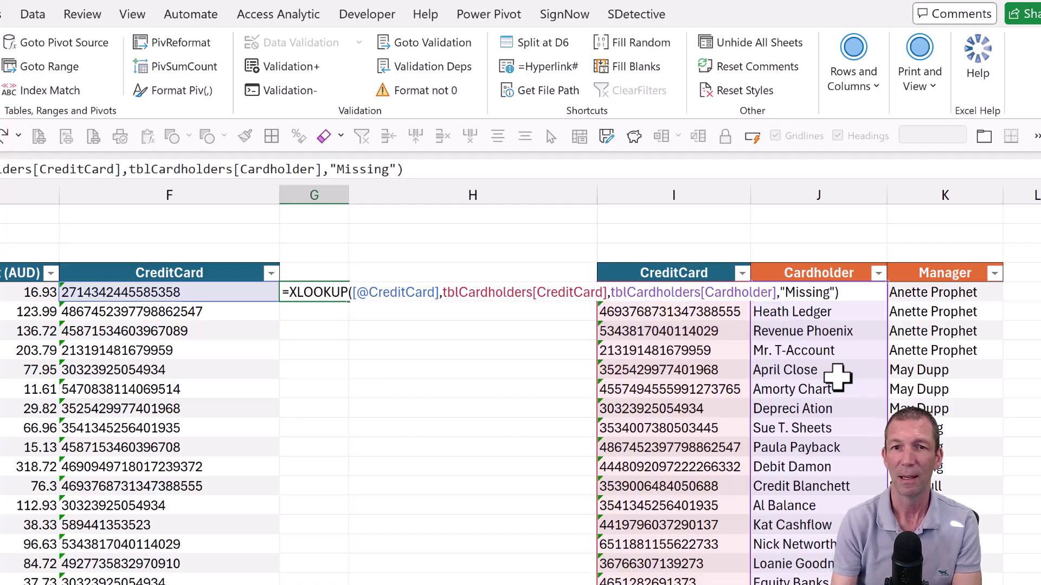
key(Return)
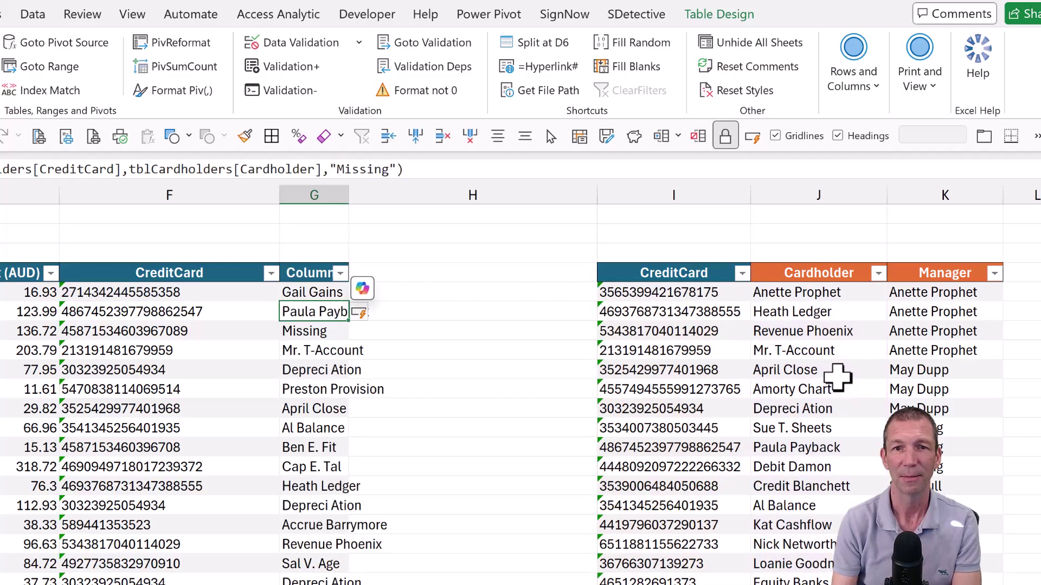
Inspect the row that returned Missing and its card number.
key(Down)
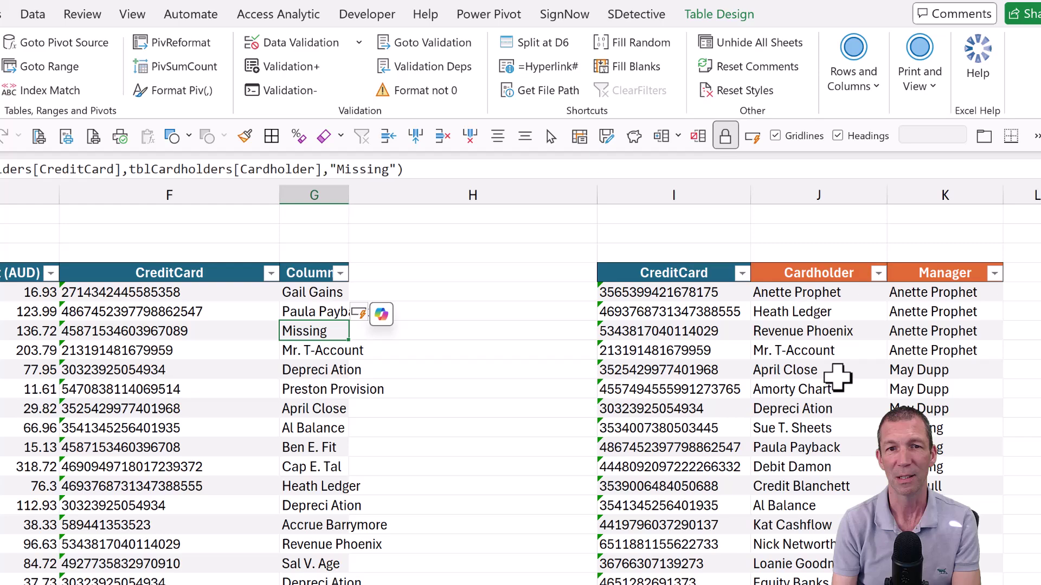
key(Left)
key(Right)
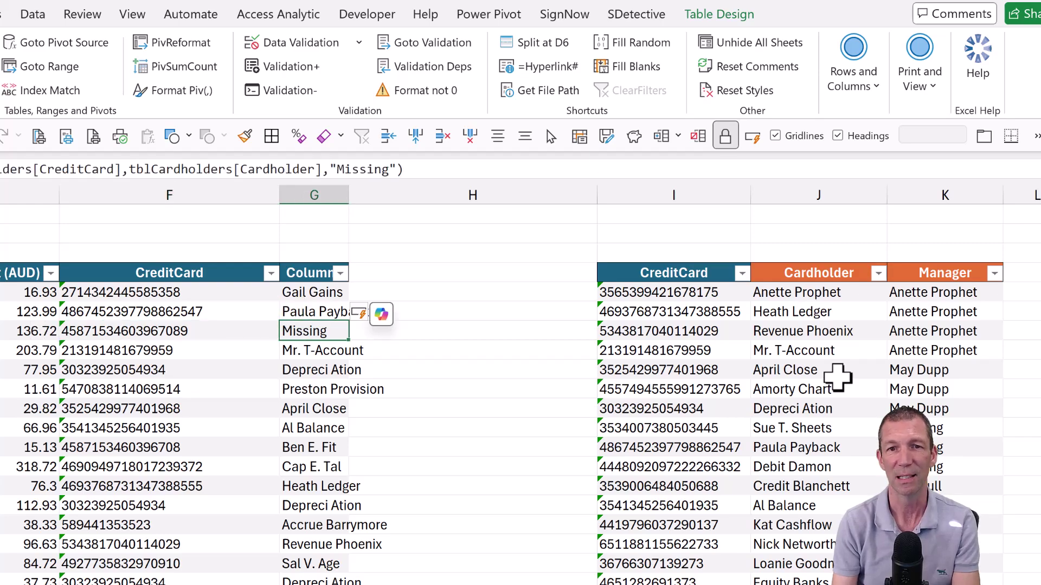
Rename the new column's header to Holder.
key(Up)
key(Up)
key(Up)
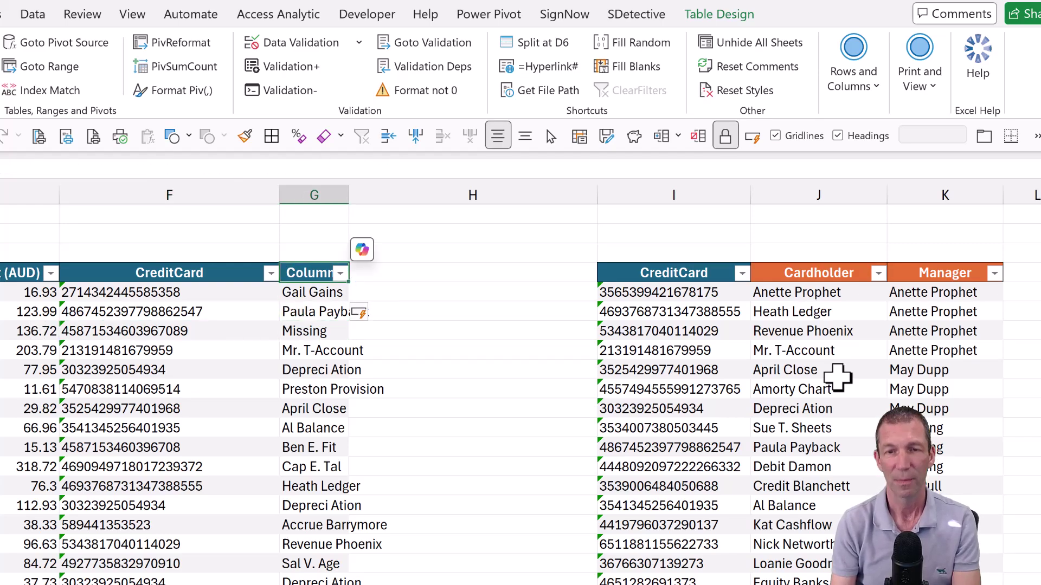
text(Holder)
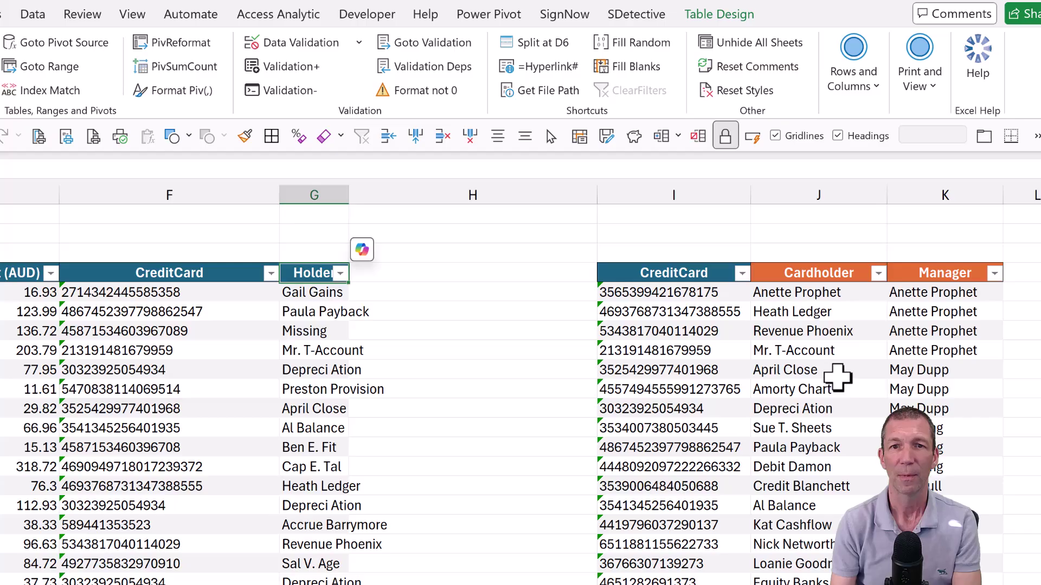
key(Up)
Enter =COUNTIF(tblTransactions[Holder],"Missing") in G3 and format it red when not 0.
text(m)
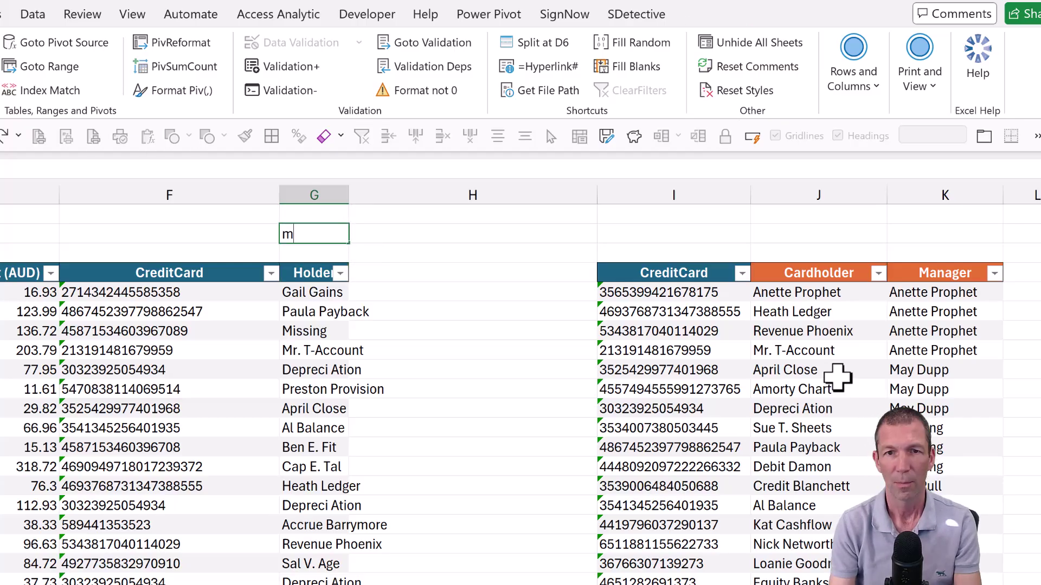
text(mm)
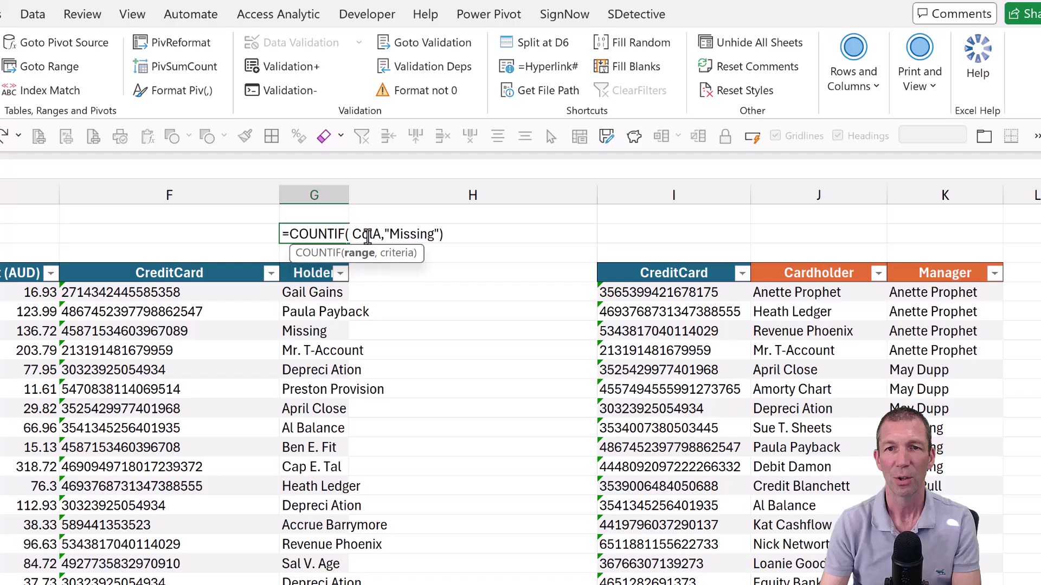
click(330, 265)
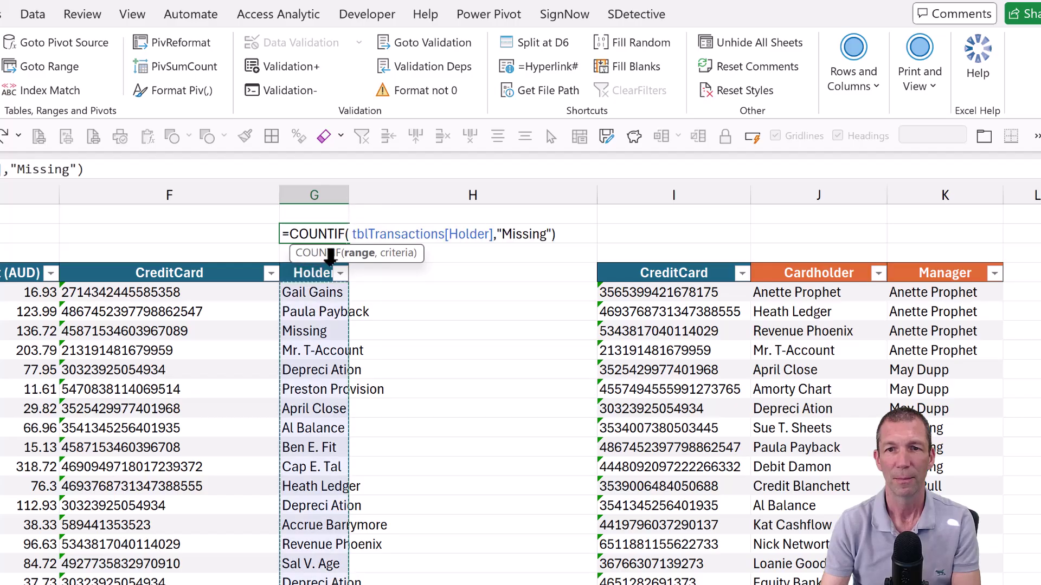
key(ctrl+Return)
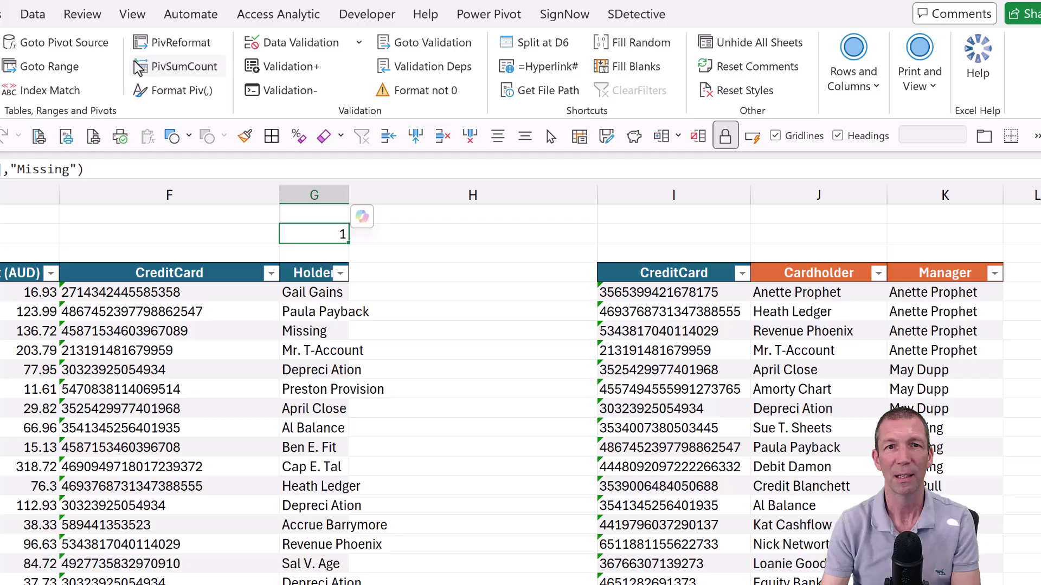
click(418, 89)
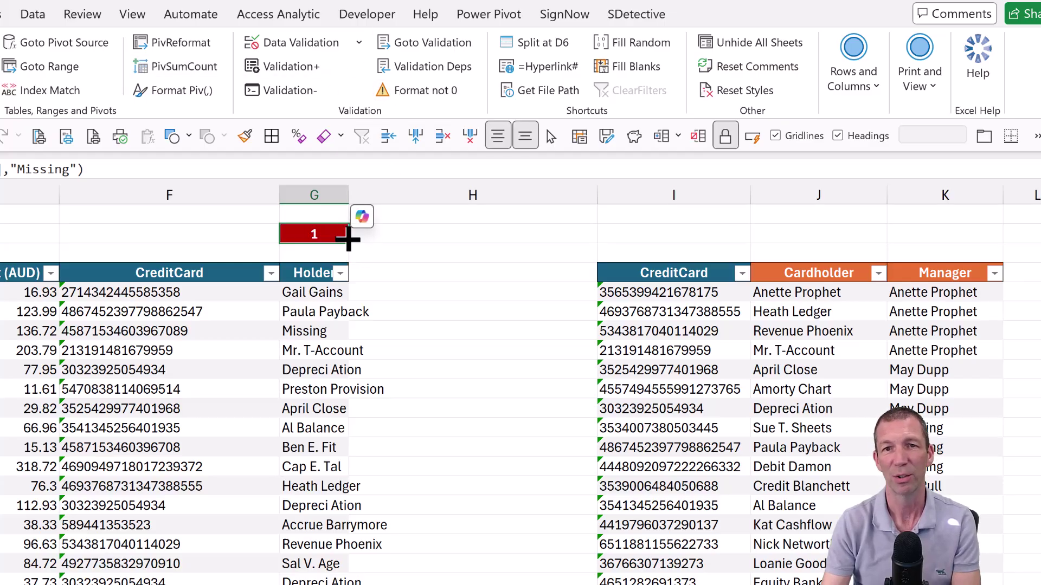
click(325, 331)
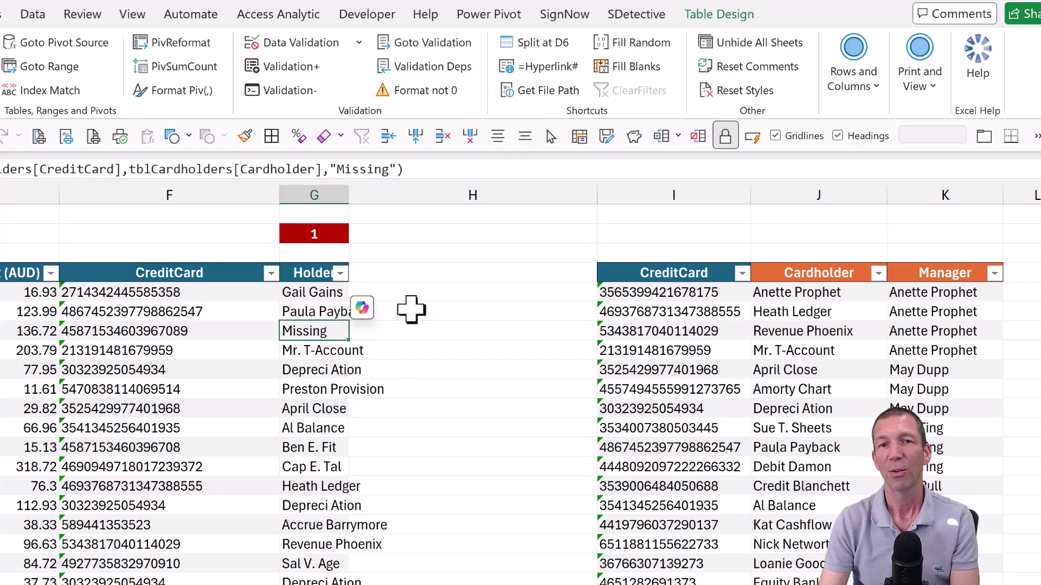
Insert an empty column I before the cardholder table.
click(369, 290)
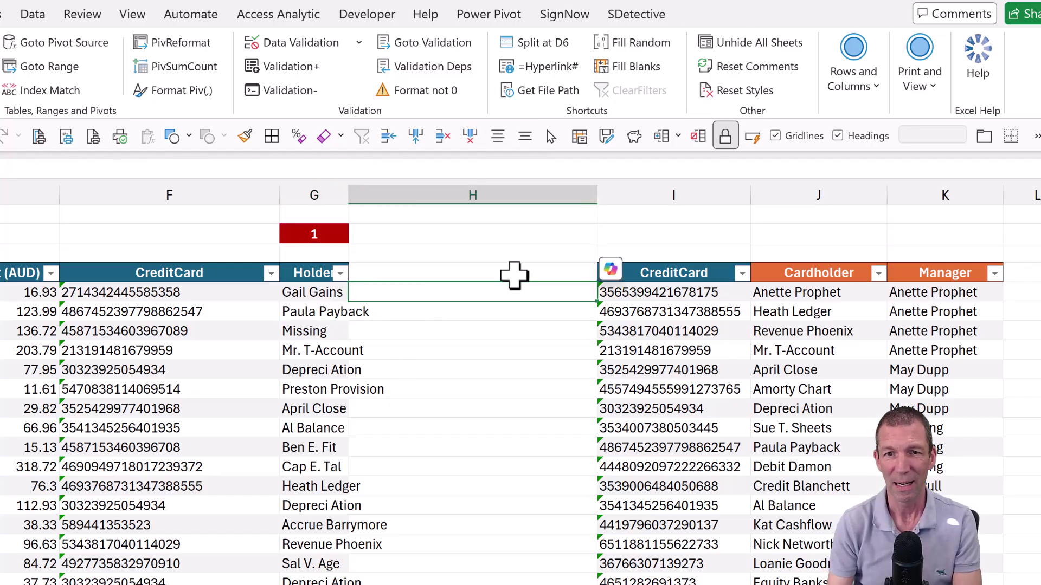
click(514, 274)
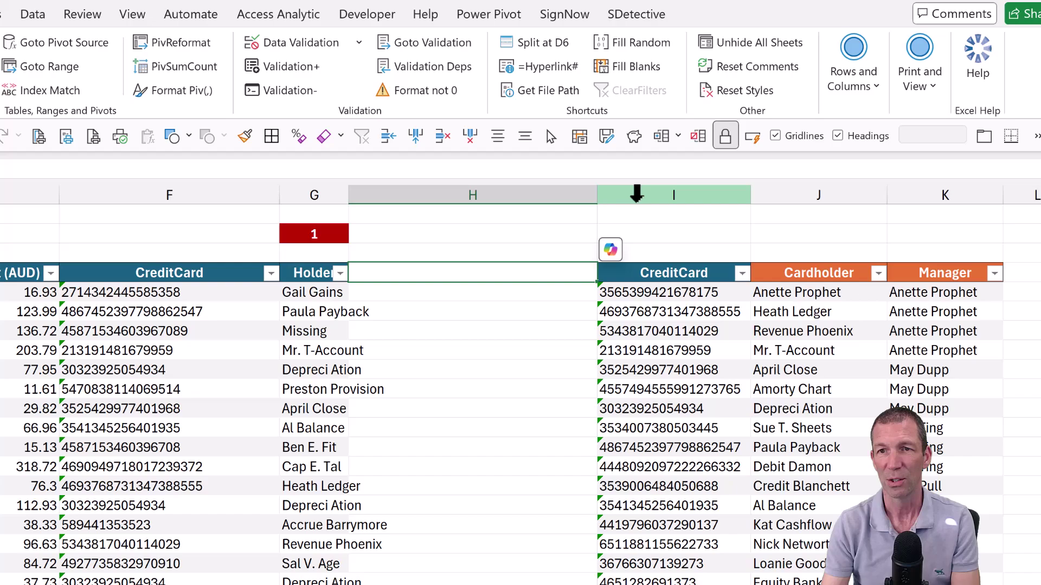
right_click(650, 199)
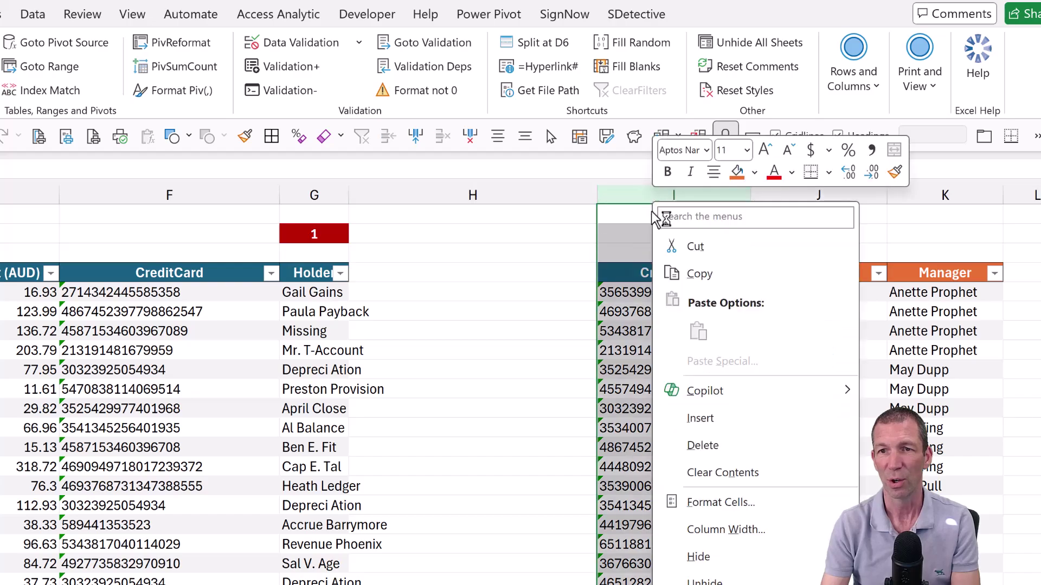
click(704, 419)
click(411, 293)
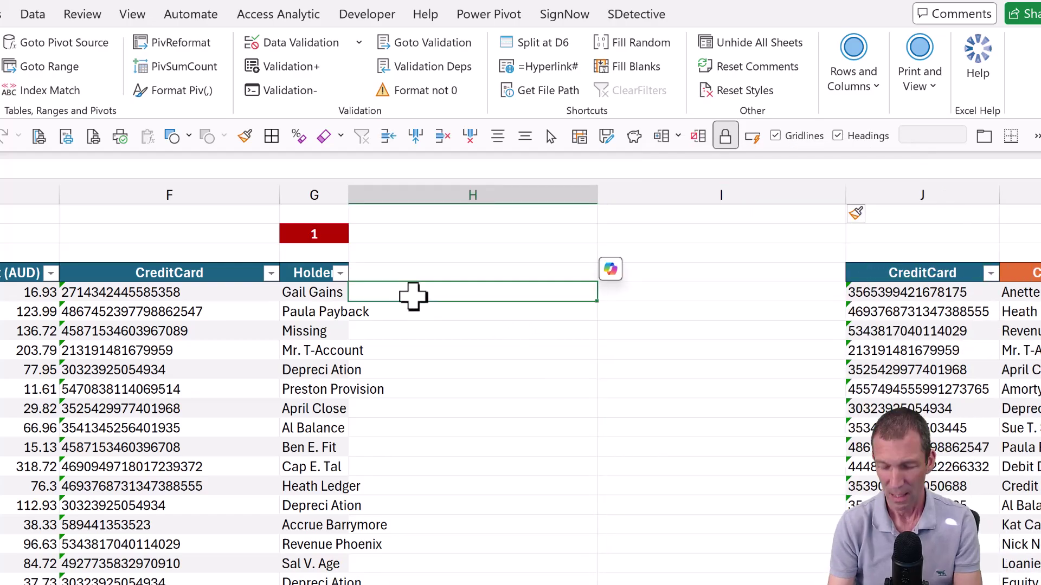
text(m)
key(Escape)
Copy the Holder lookup into column H, changing its return to tblCardholders[Manager].
key(Up)
key(Left)
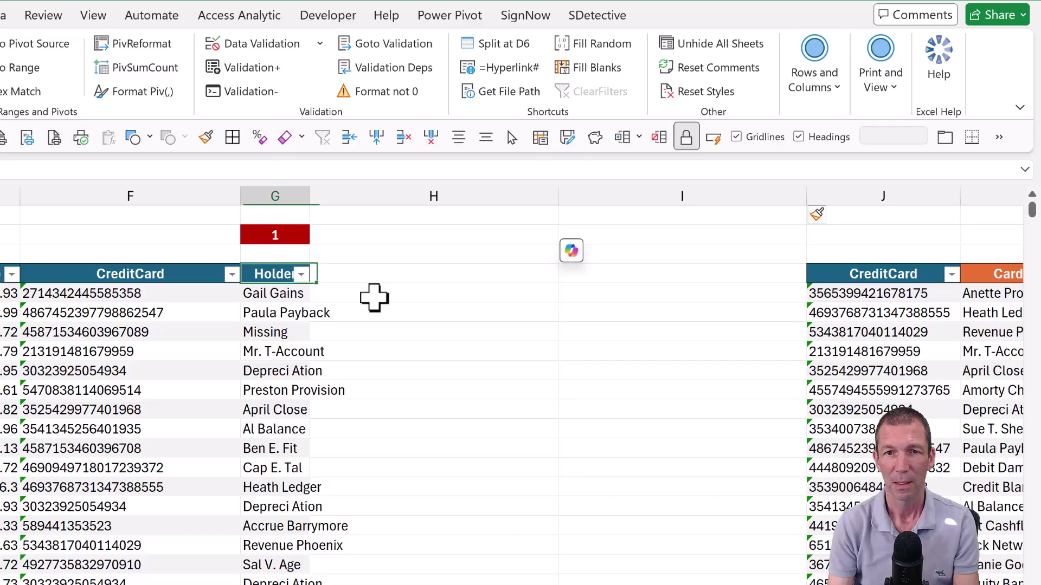
key(Down)
key(ctrl+c)
key(Right)
key(ctrl+v)
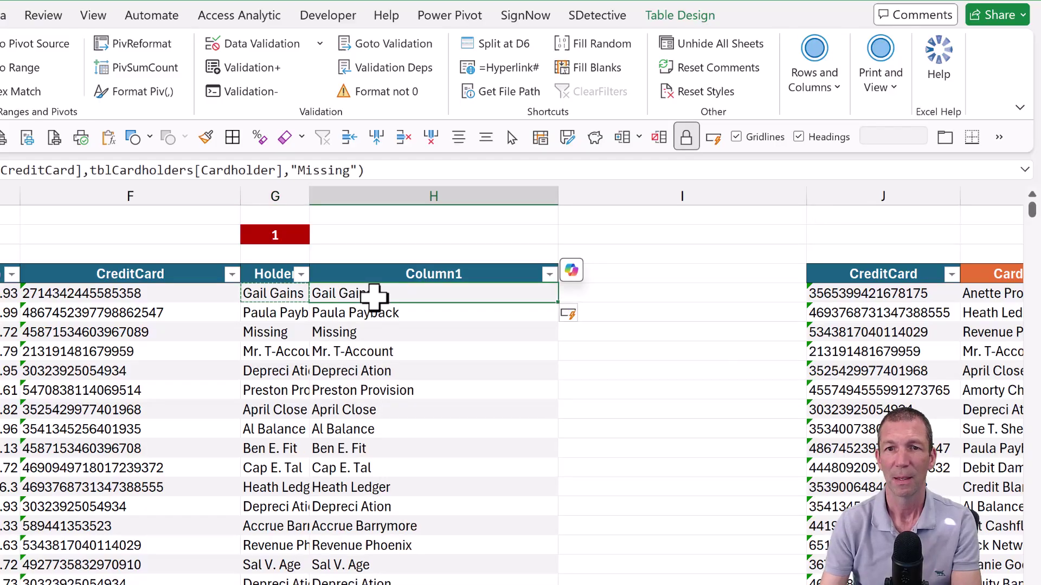
double_click(374, 295)
double_click(766, 293)
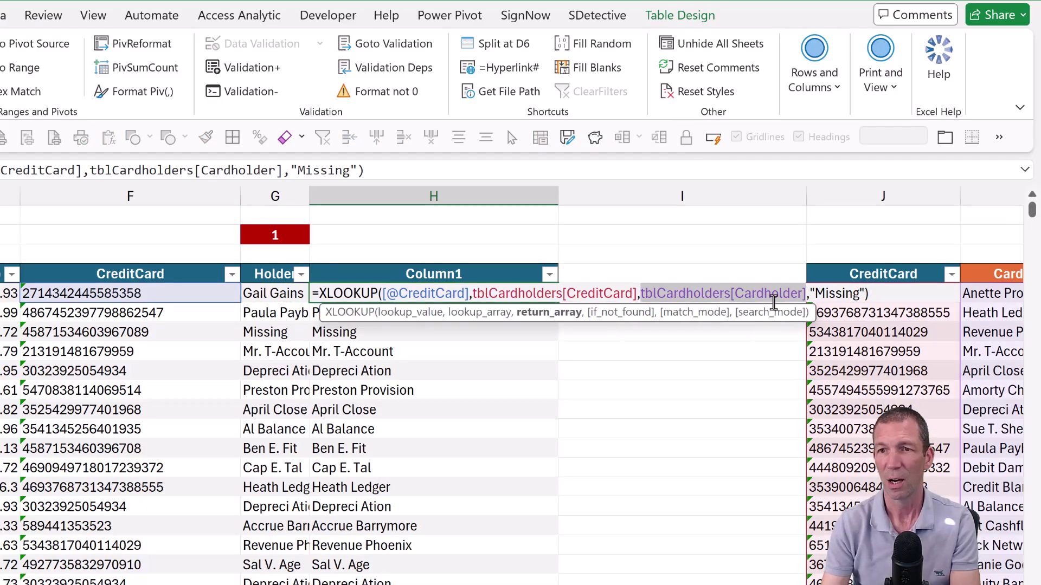
click(739, 293)
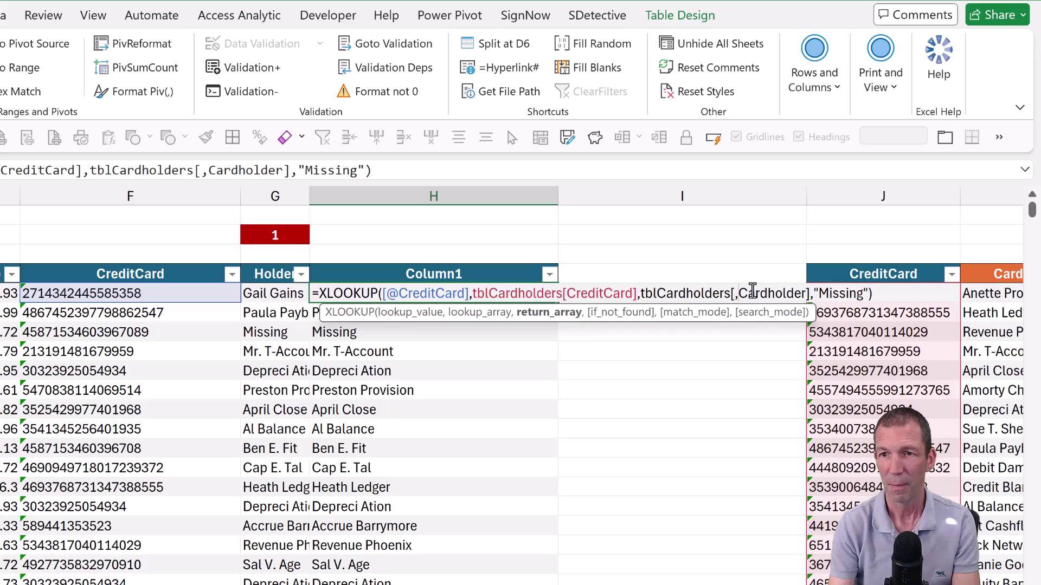
text(m)
key(Tab)
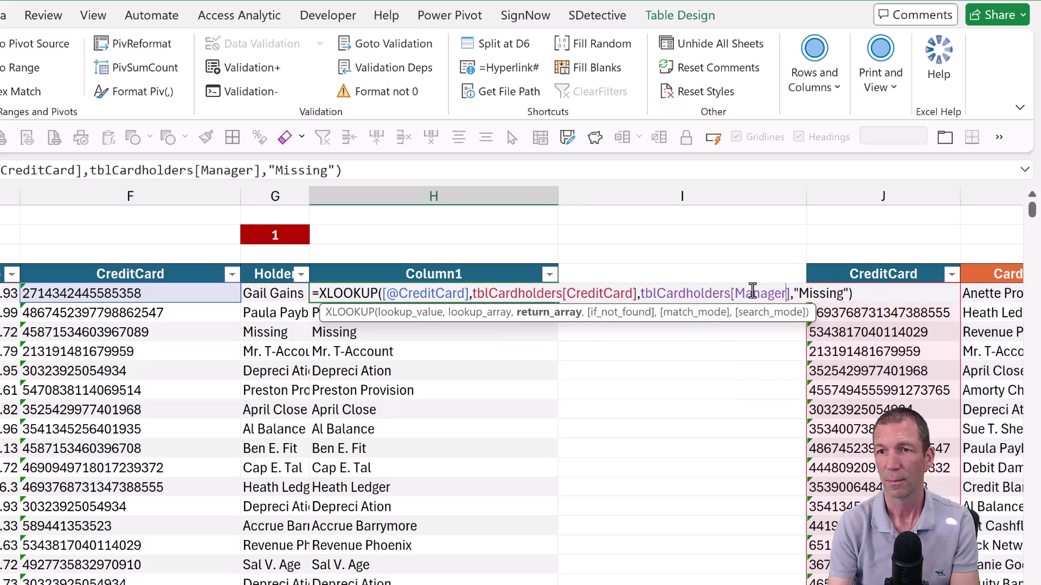
key(Return)
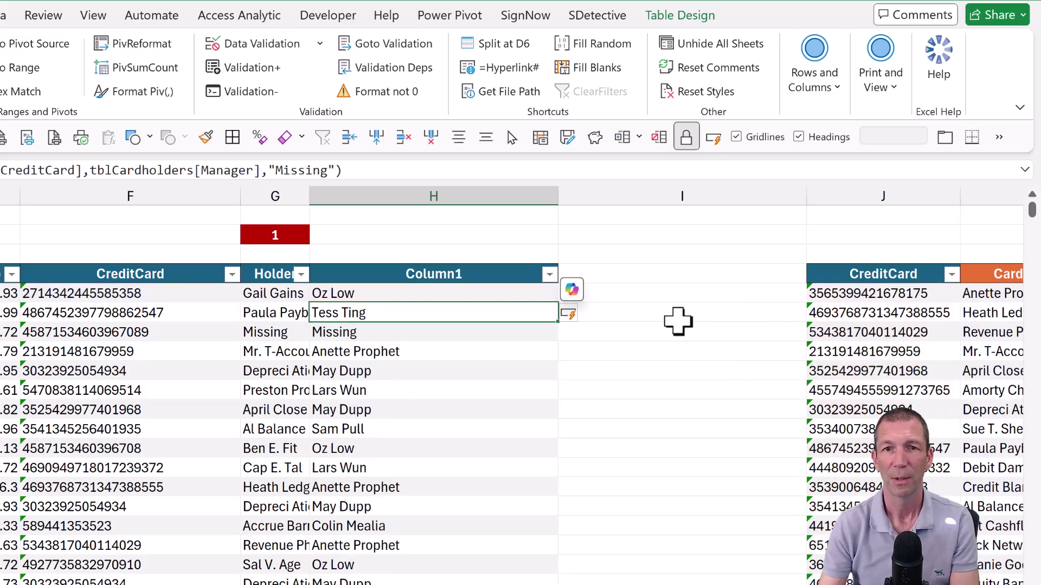
Copy the red count into H3, rename Column1 to Manager, and autofit column H.
click(282, 234)
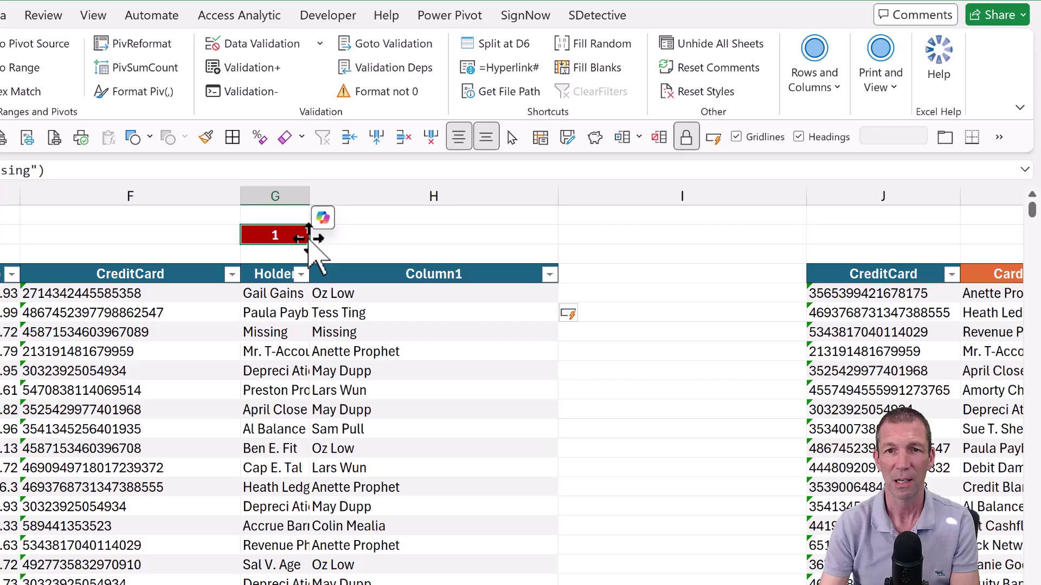
drag(309, 242, 460, 237)
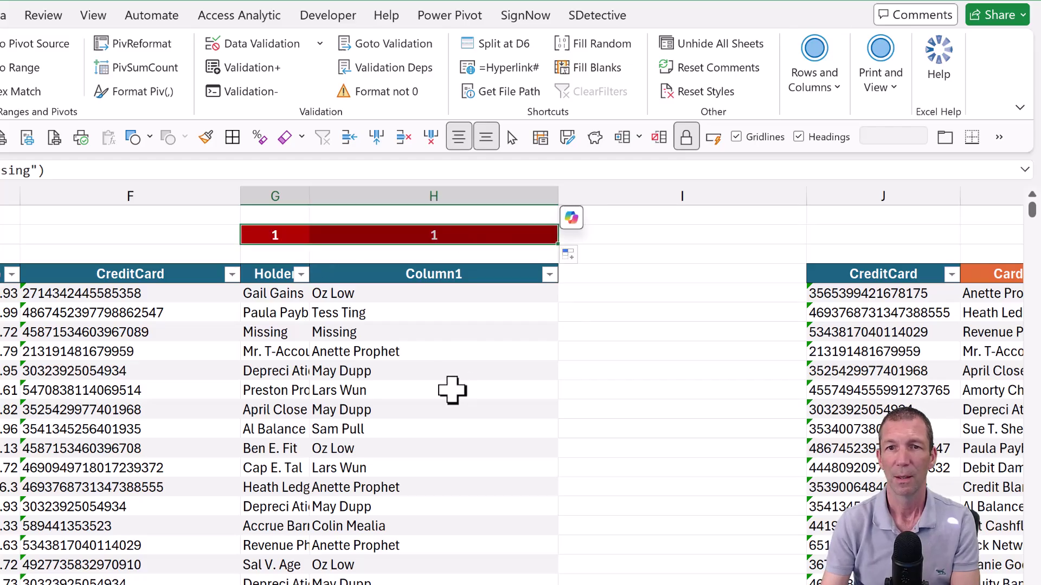
click(453, 275)
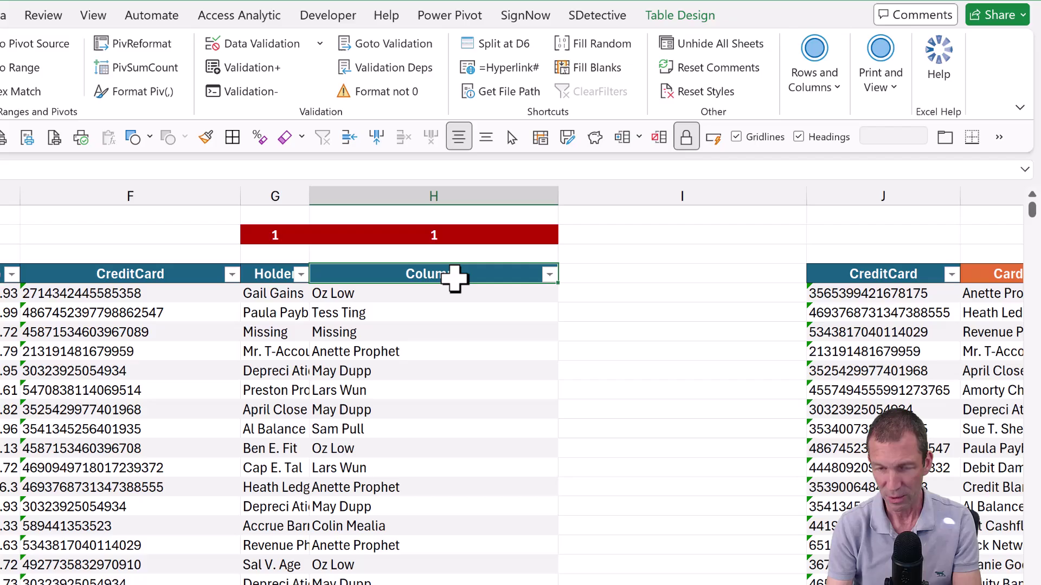
text(Manager)
key(Return)
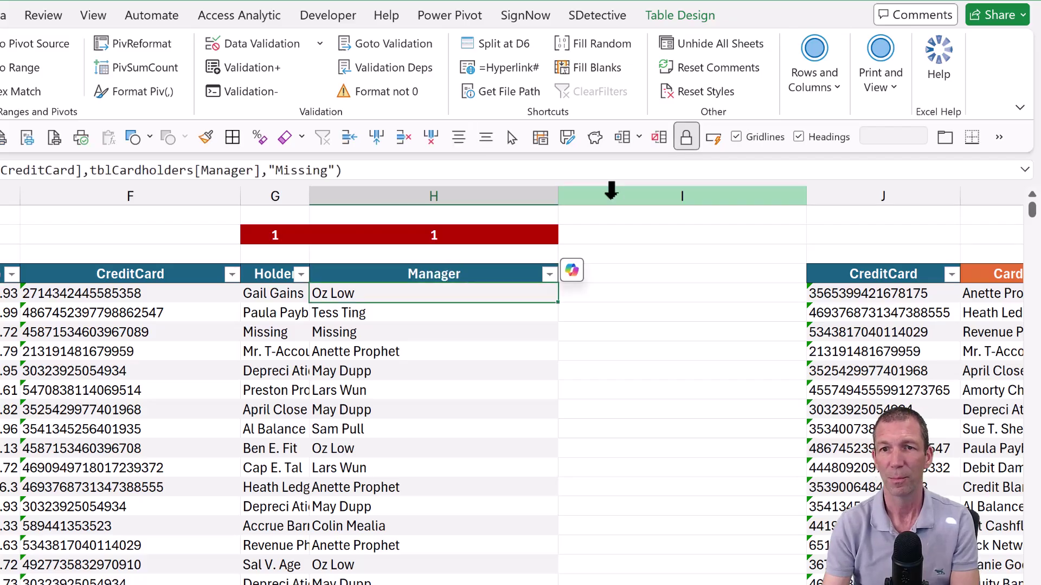
double_click(558, 198)
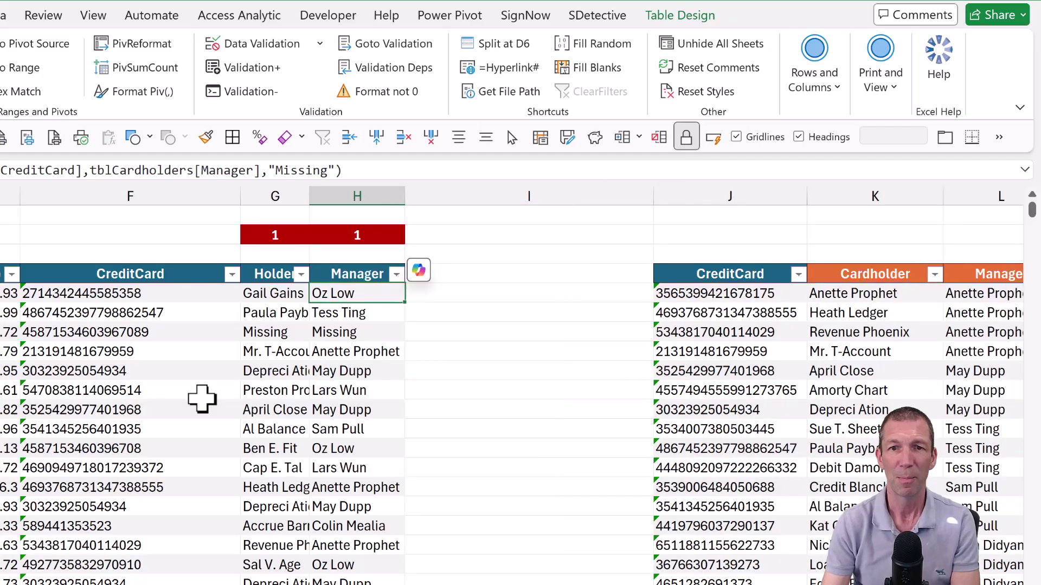
click(6, 325)
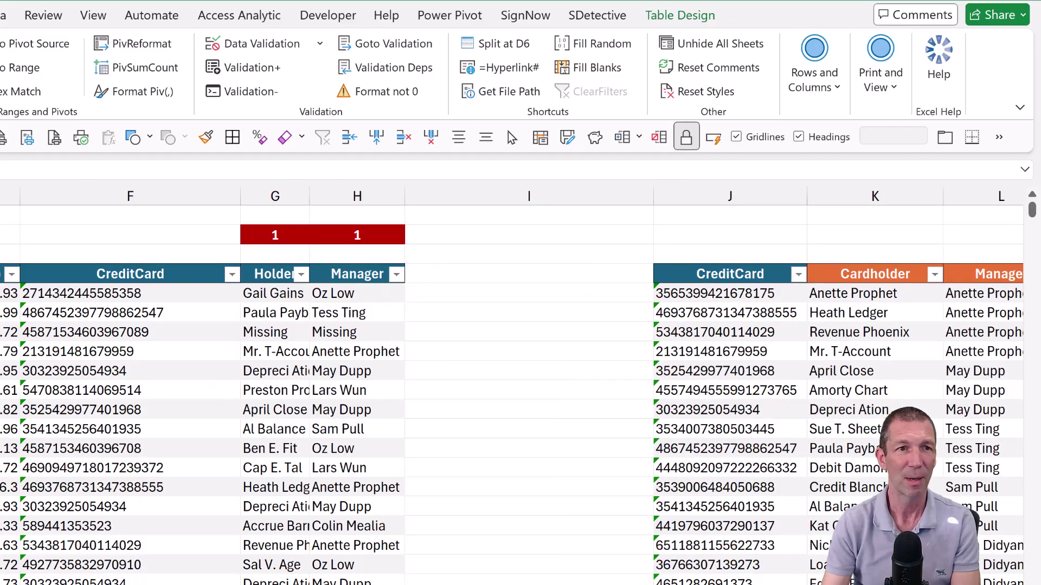
Build a PivotTable from tblTransactions on a new sheet summing Amount (AUD) to 887134.6.
click(693, 16)
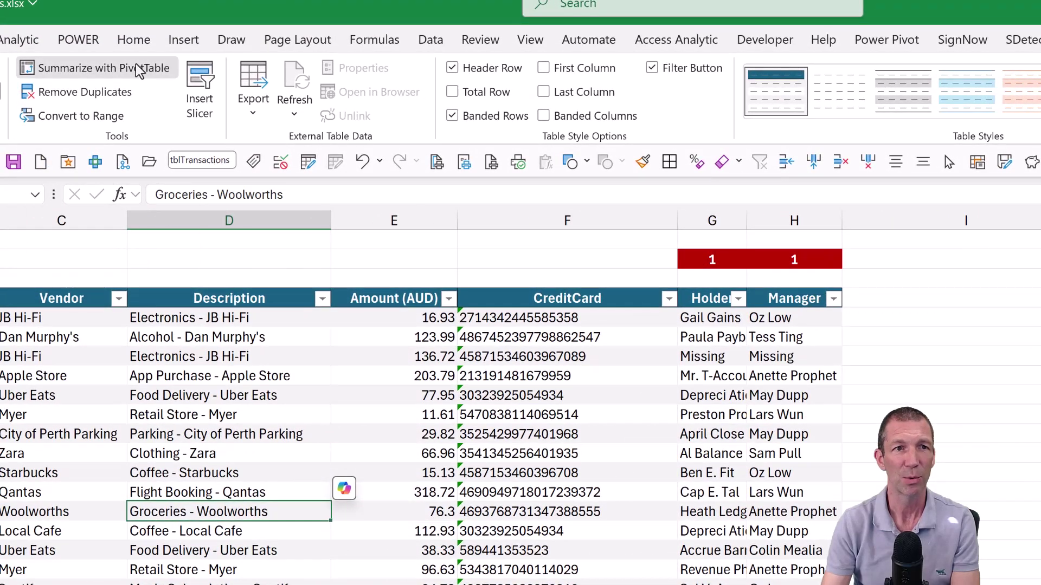
click(140, 70)
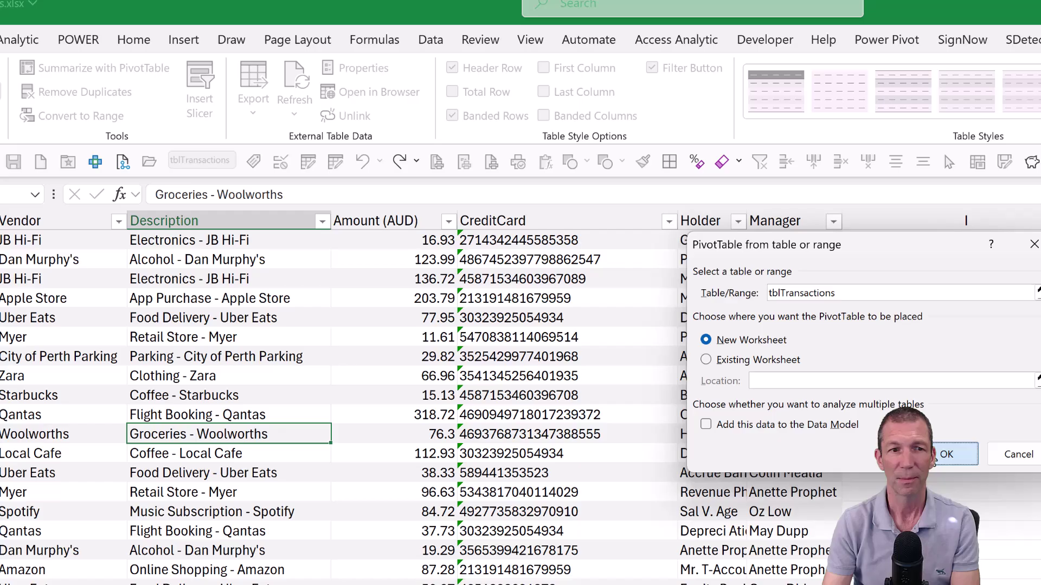
click(956, 454)
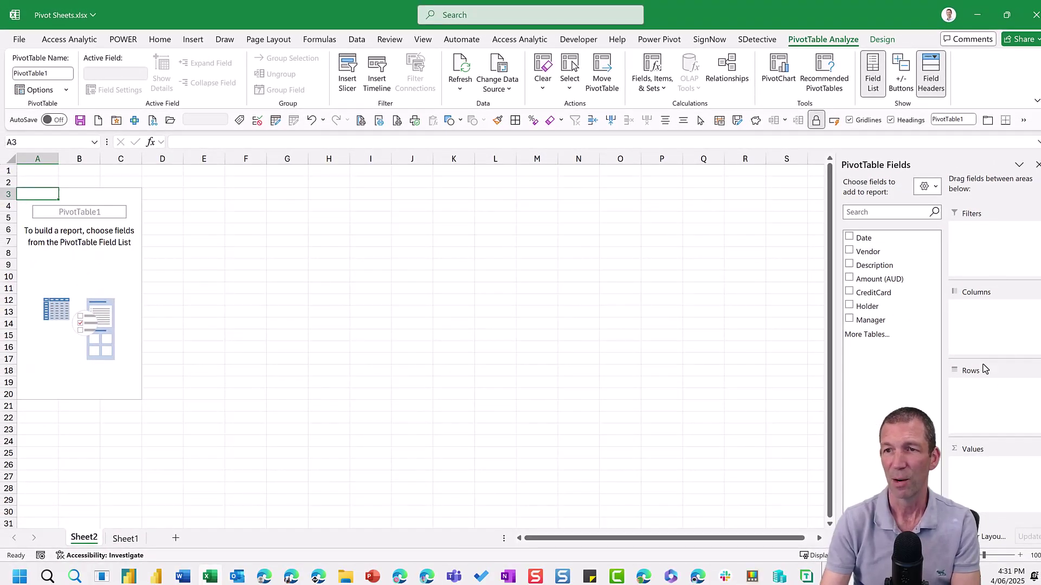
click(936, 187)
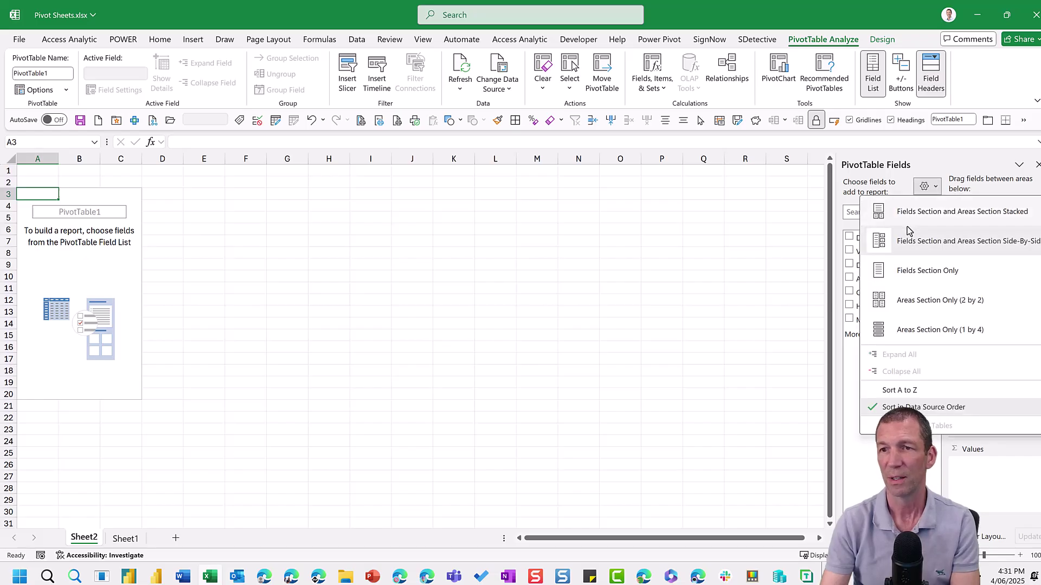
click(938, 160)
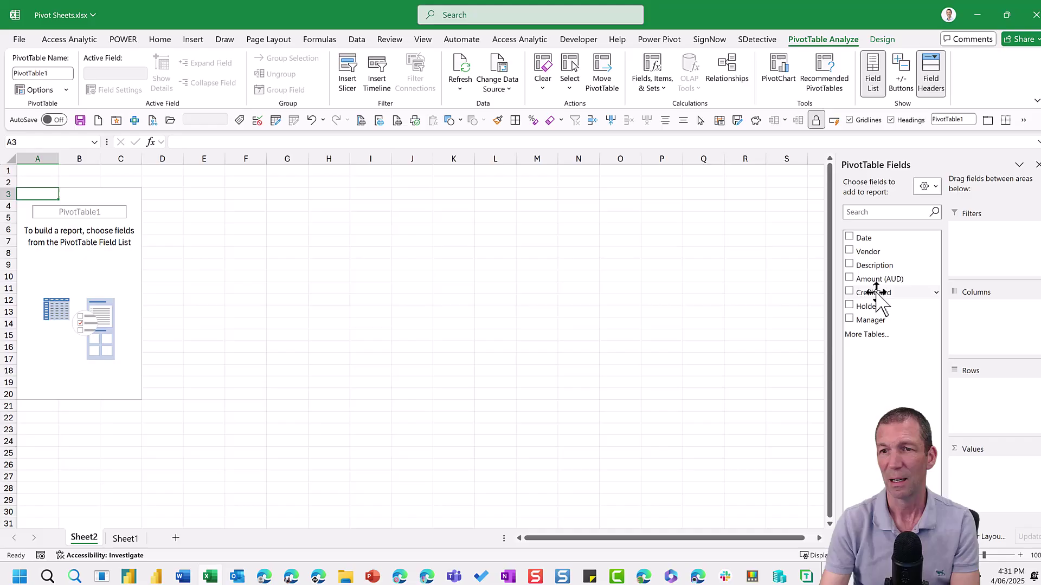
drag(882, 279, 970, 477)
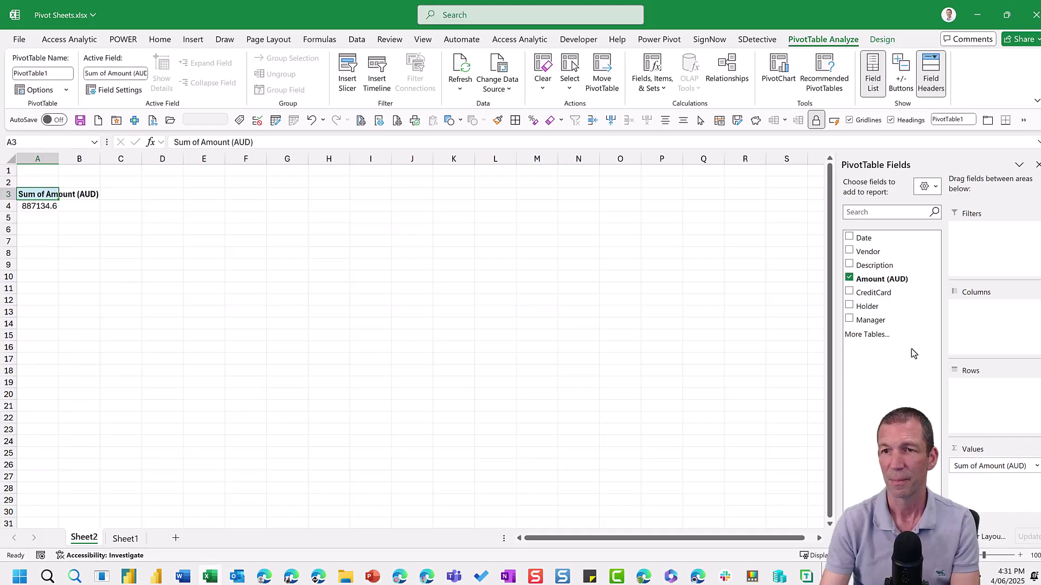
Add Date, Vendor, Description, CreditCard and Holder as pivot rows, then select columns A:G.
drag(883, 238, 992, 389)
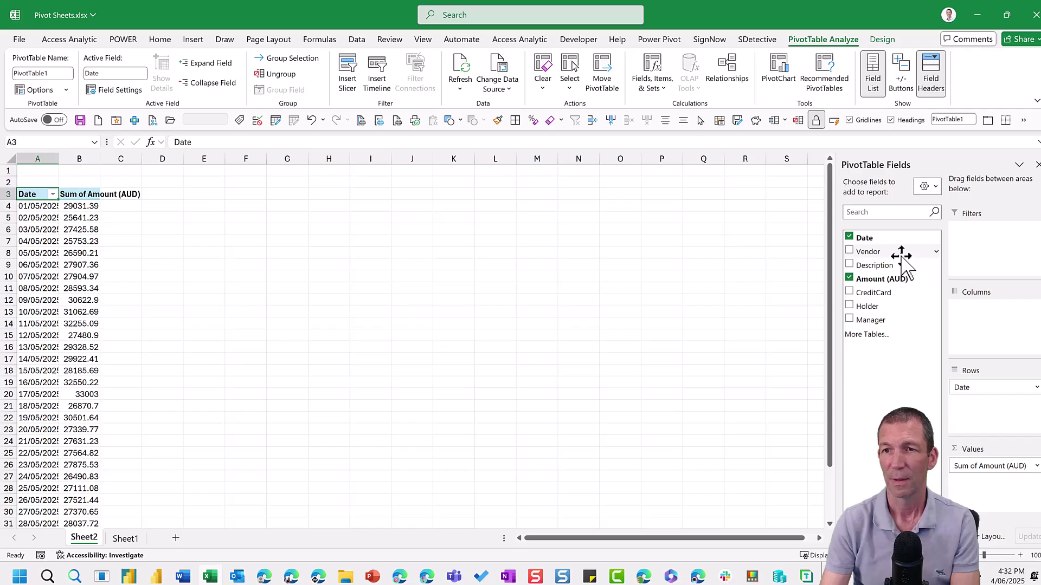
drag(903, 260, 976, 404)
drag(900, 280, 970, 420)
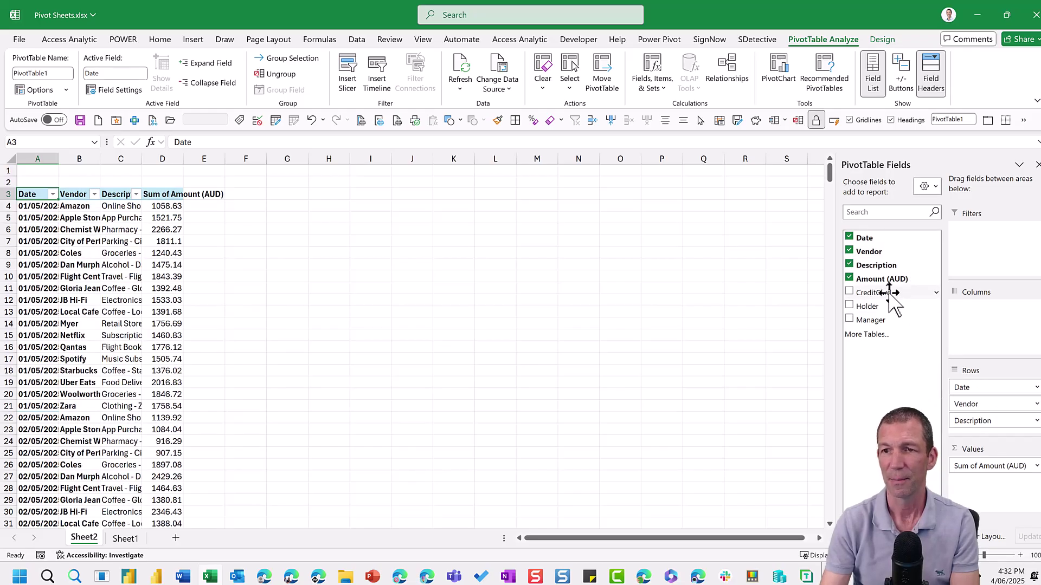
drag(890, 296, 968, 423)
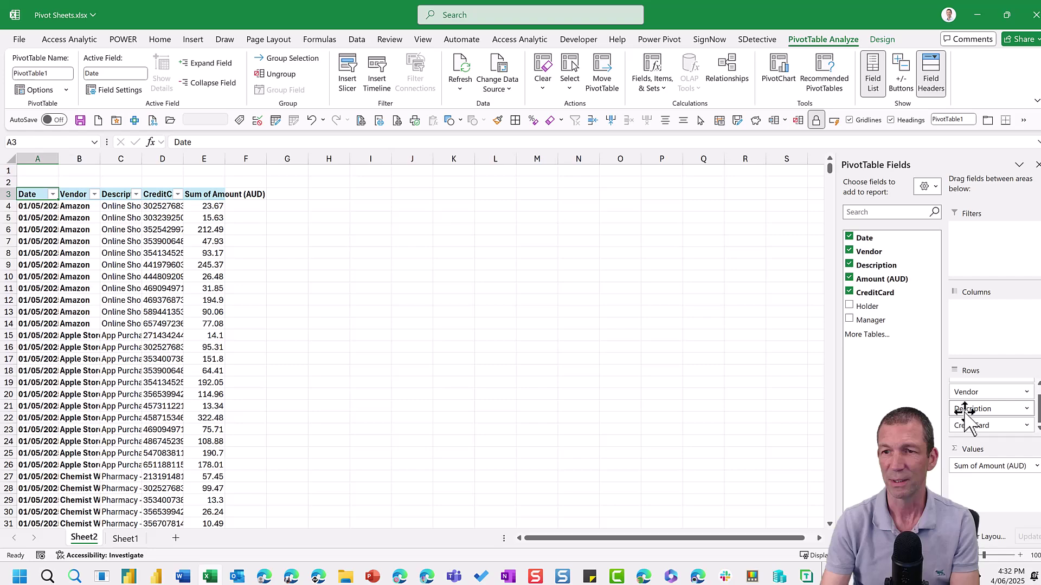
drag(881, 307, 976, 433)
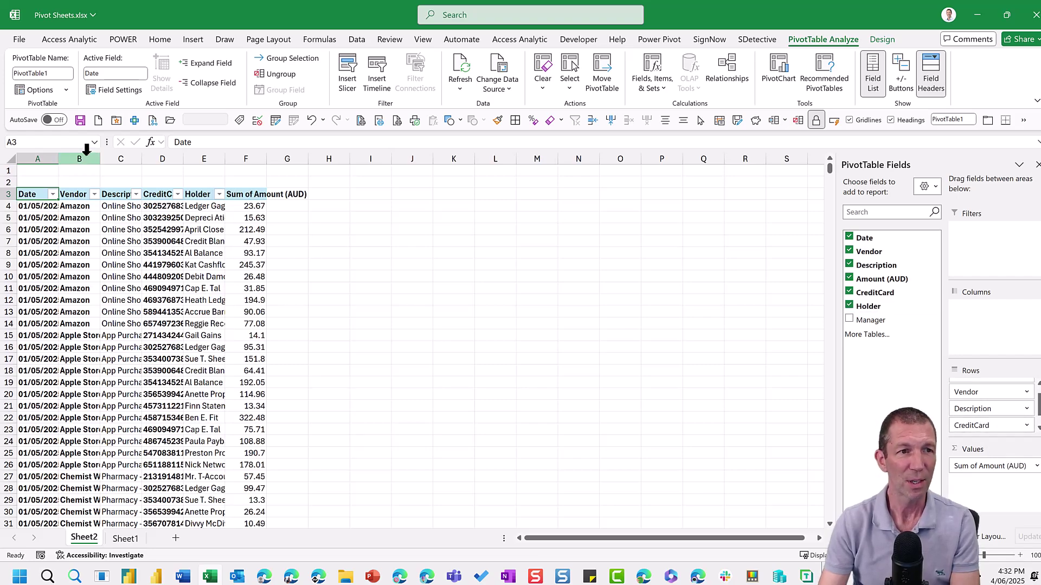
drag(37, 158, 260, 158)
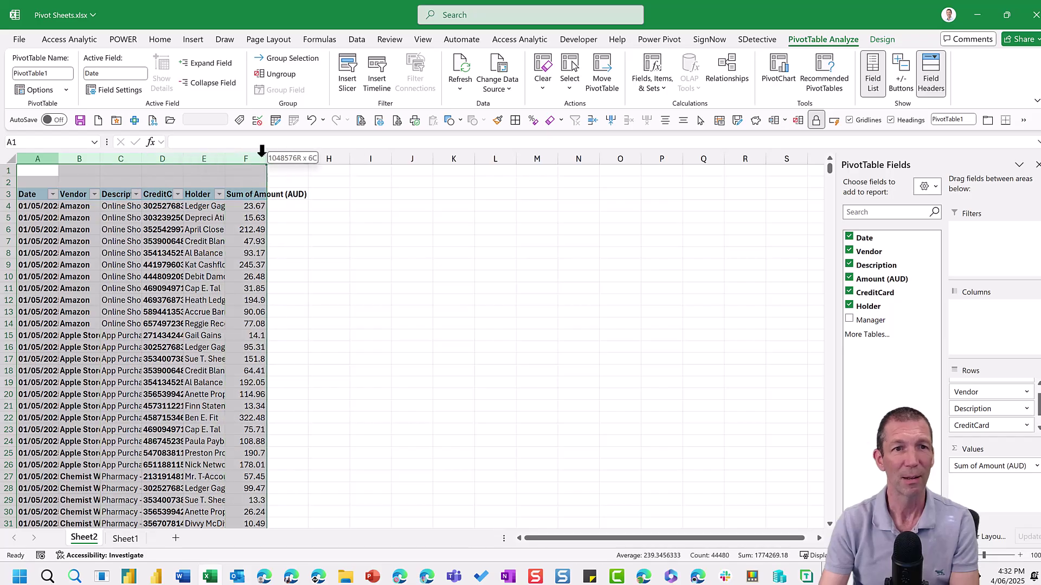
Autofit pivot columns A:F and set Report Layout and Subtotals on the Design tab.
double_click(223, 159)
click(237, 279)
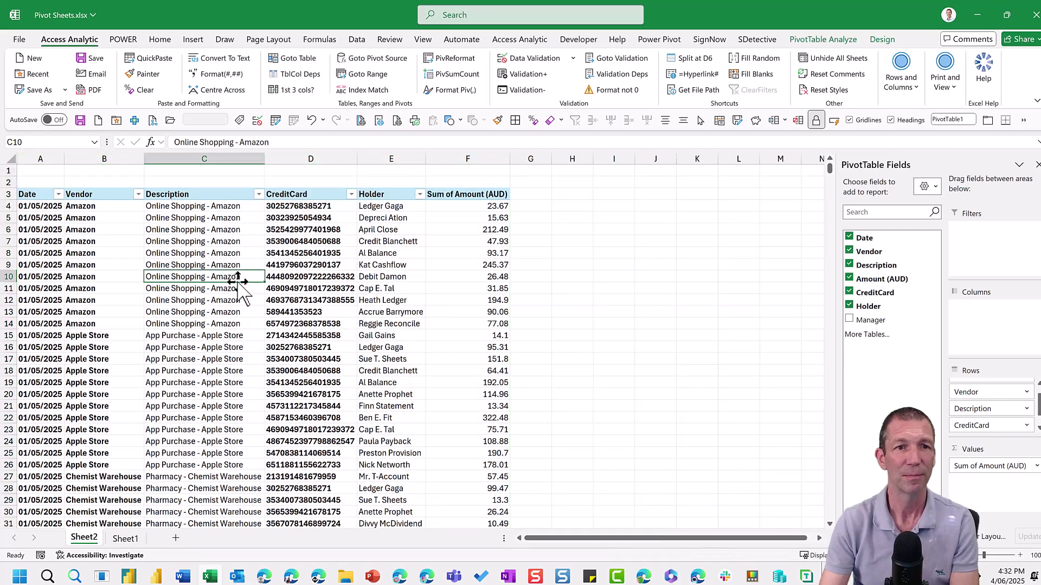
click(823, 39)
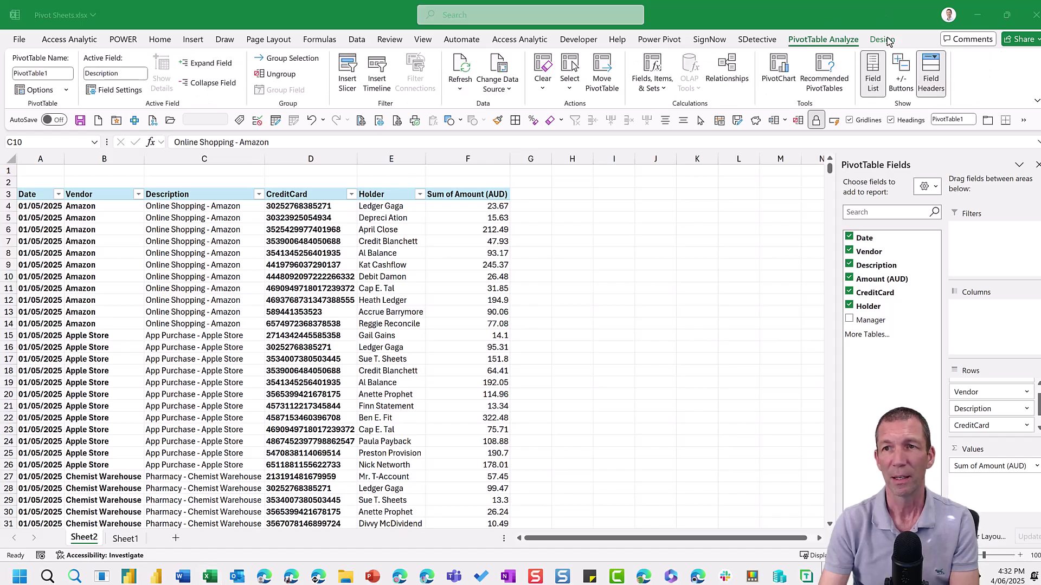
click(888, 41)
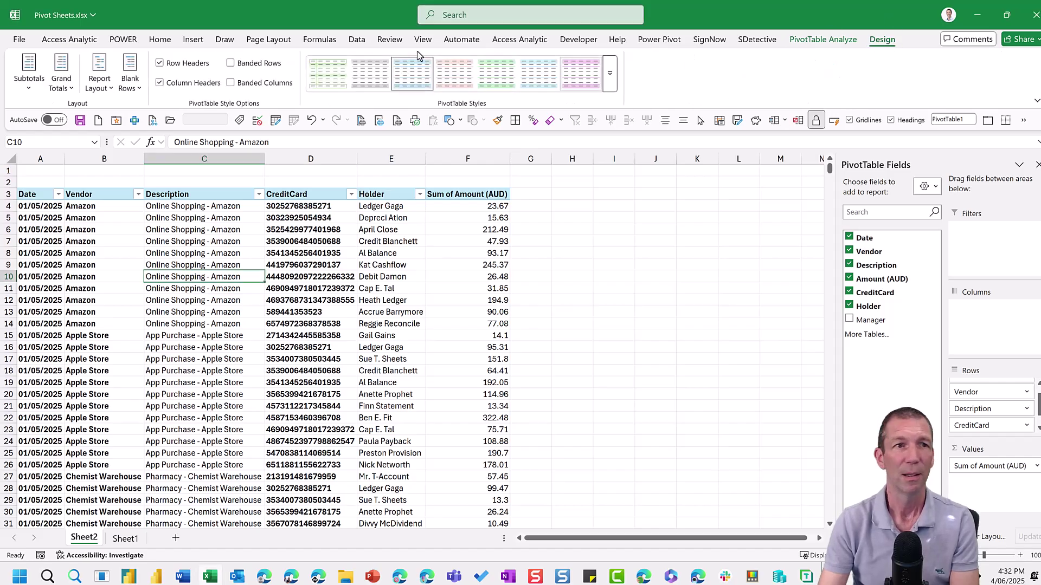
click(103, 90)
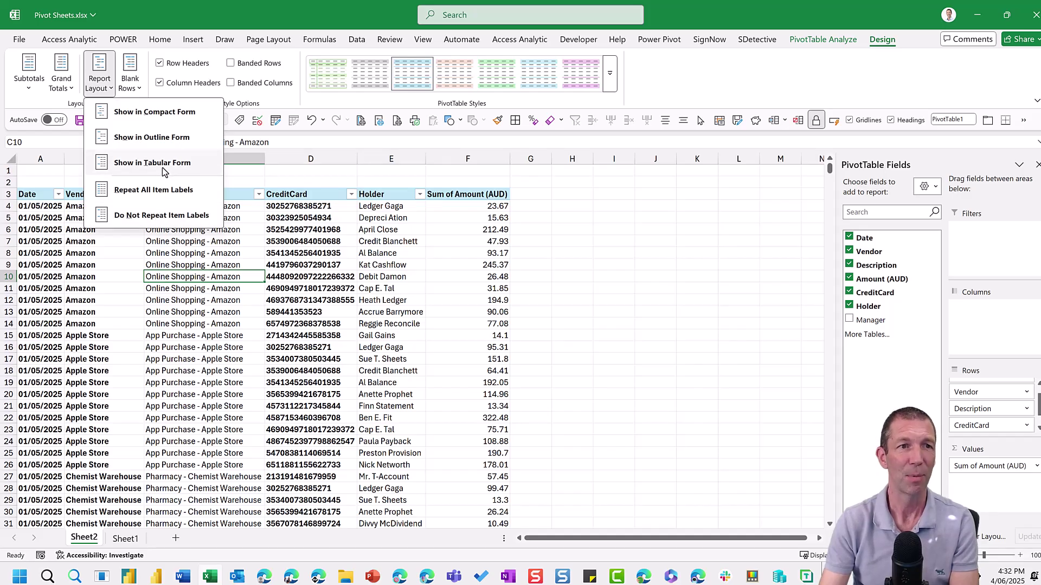
click(29, 70)
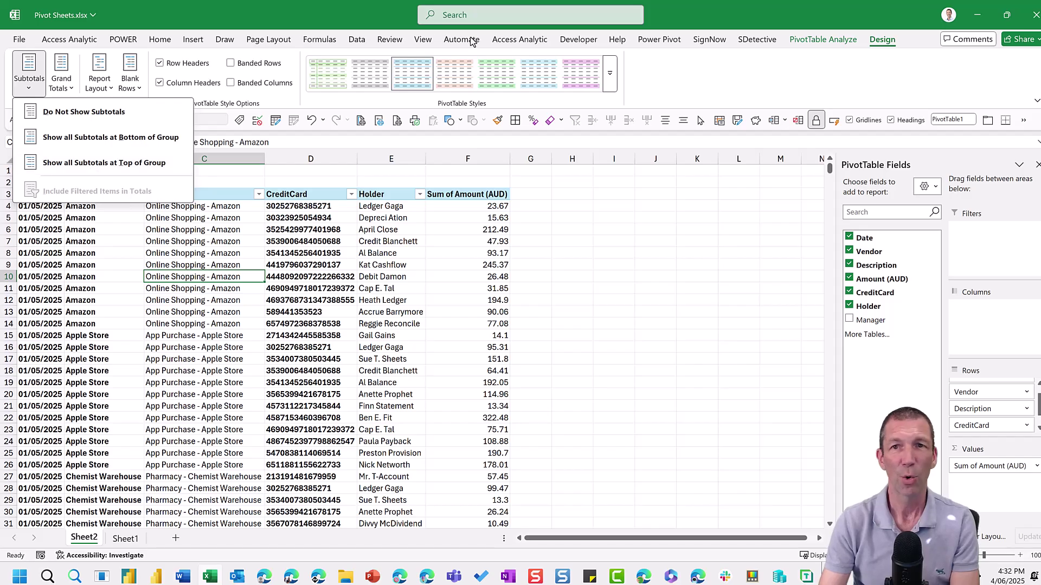
click(805, 43)
Open PivotTable Options and close it without changes.
click(804, 42)
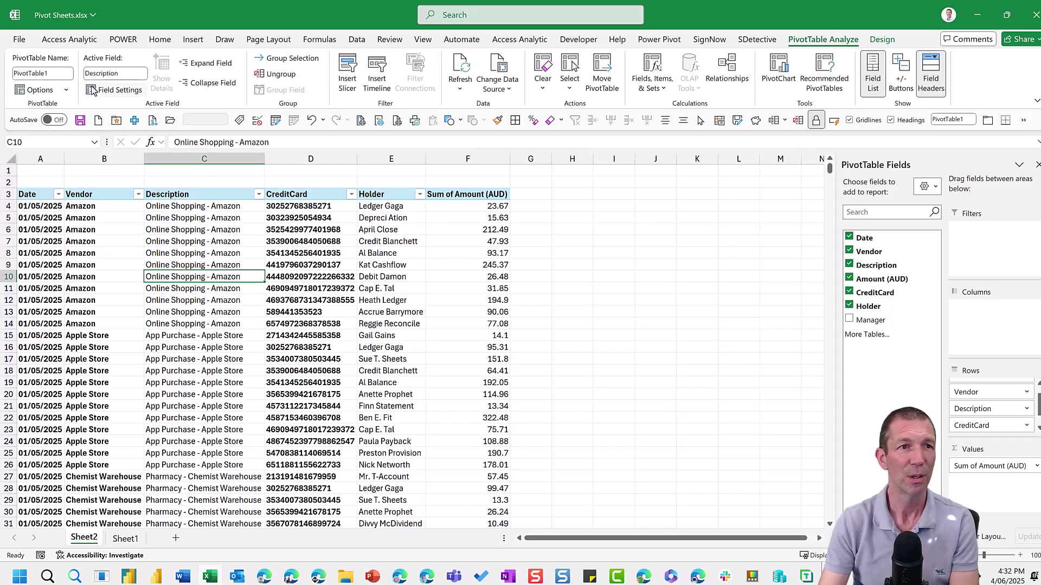
click(66, 90)
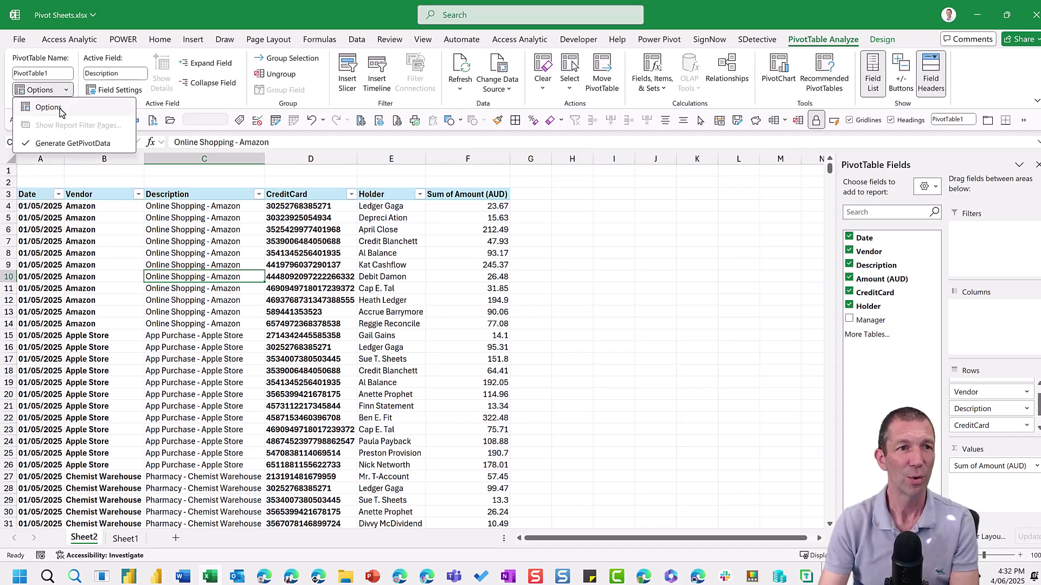
click(59, 110)
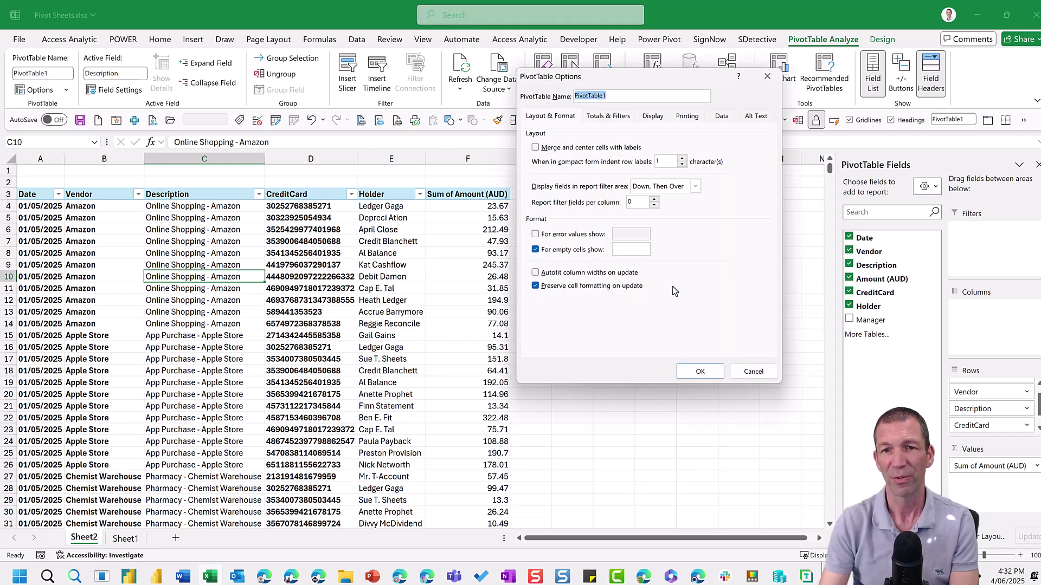
click(746, 374)
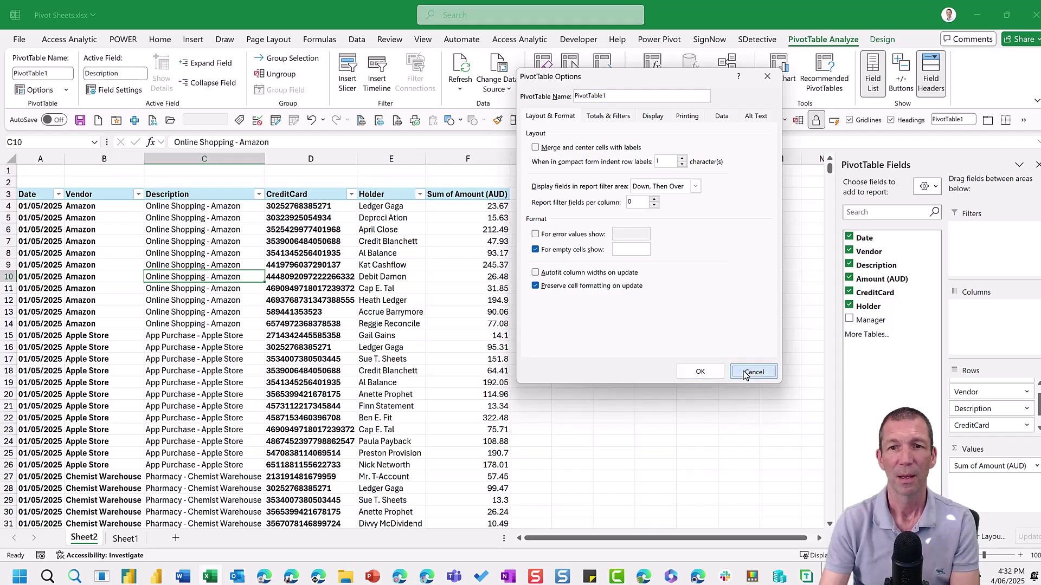
click(19, 40)
click(38, 520)
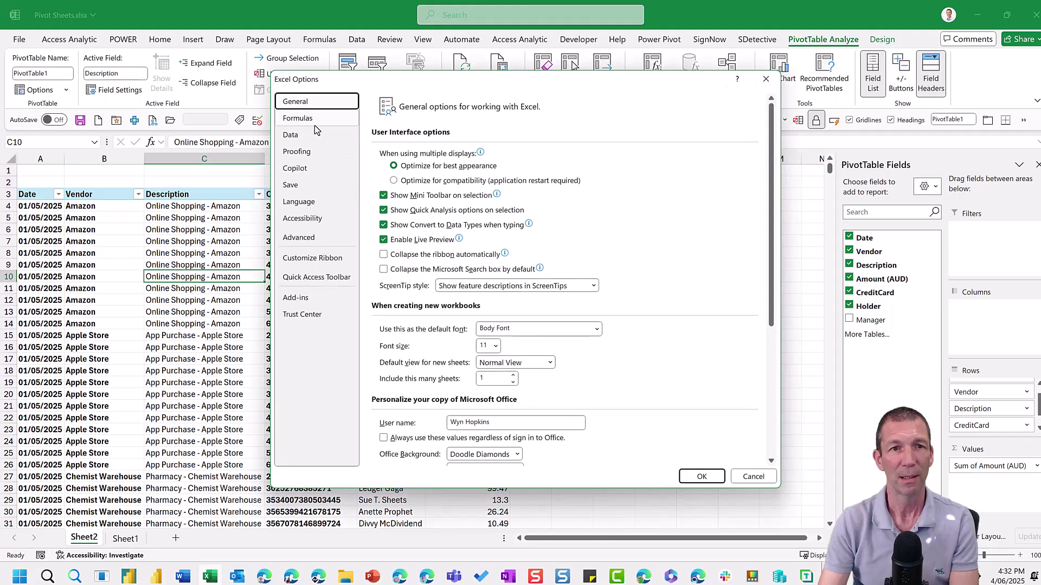
click(315, 119)
click(301, 136)
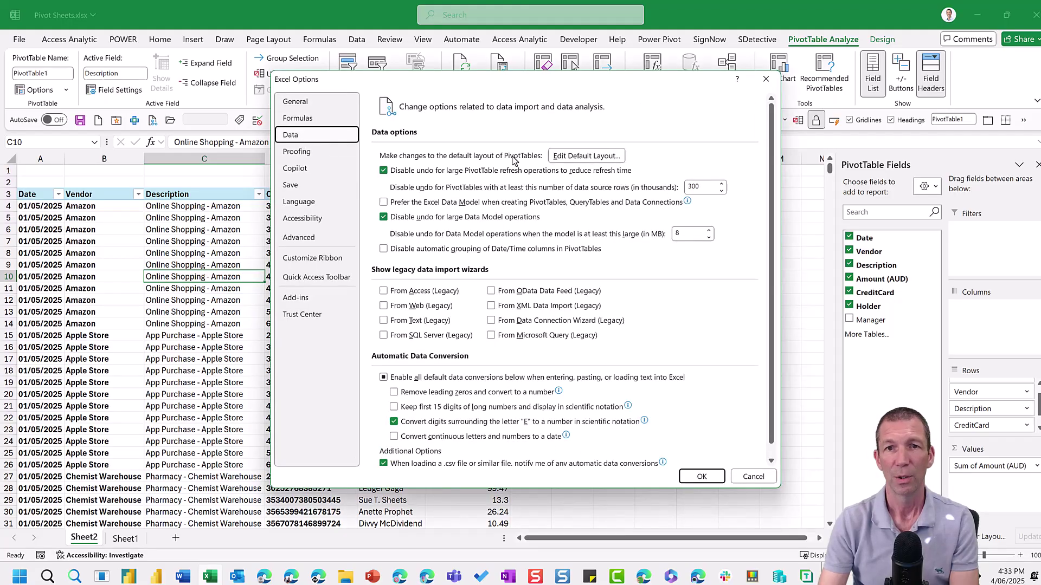
click(586, 156)
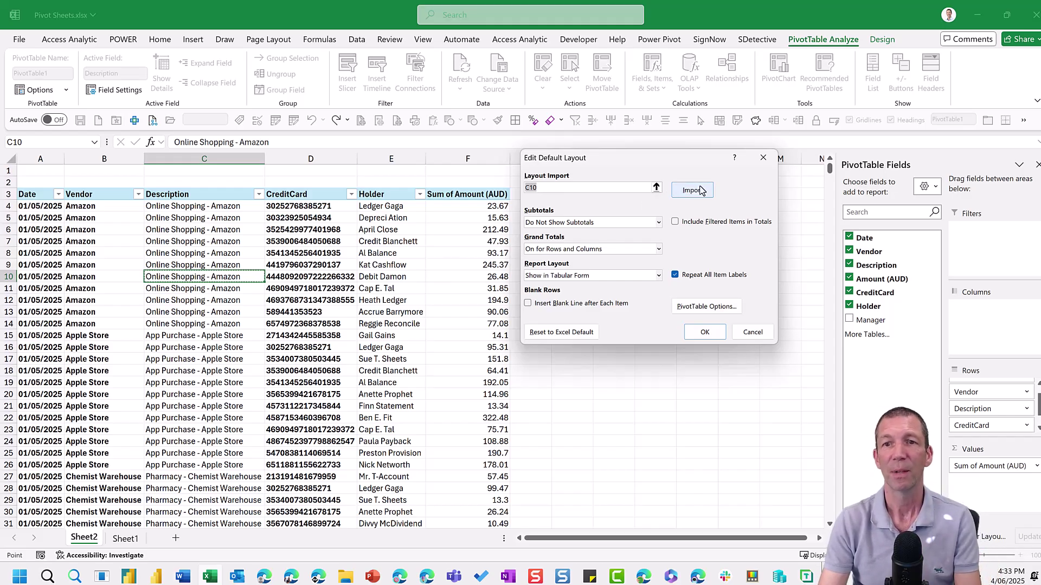
click(745, 335)
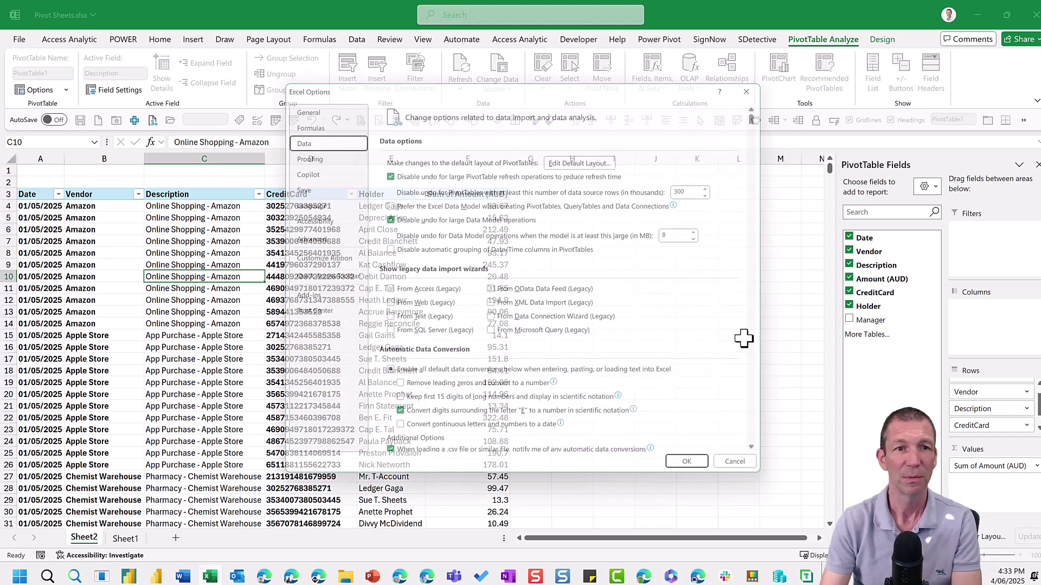
key(Escape)
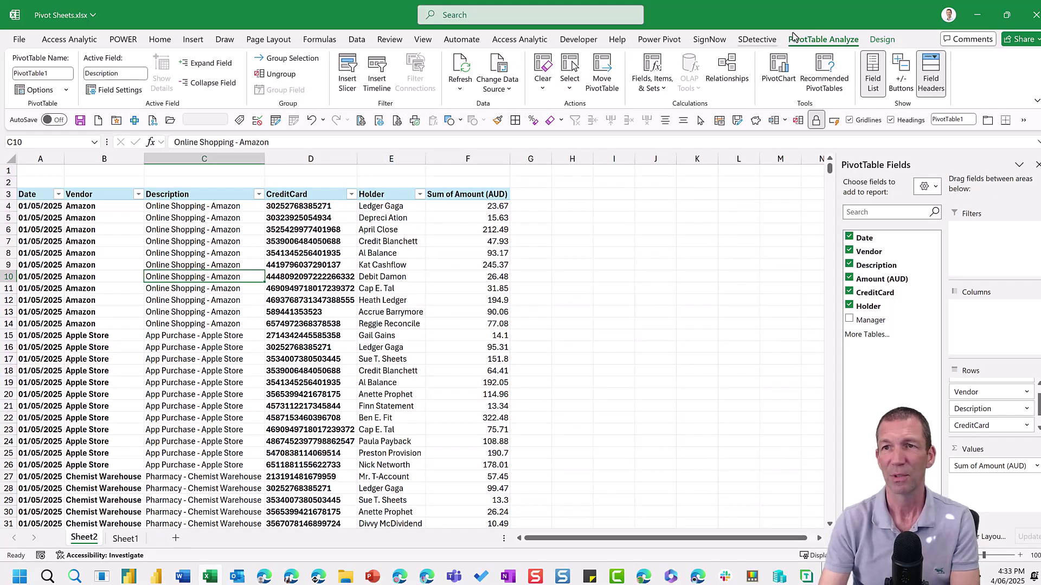
Uncheck Row Headers so the pivot's row labels are no longer bold.
click(871, 39)
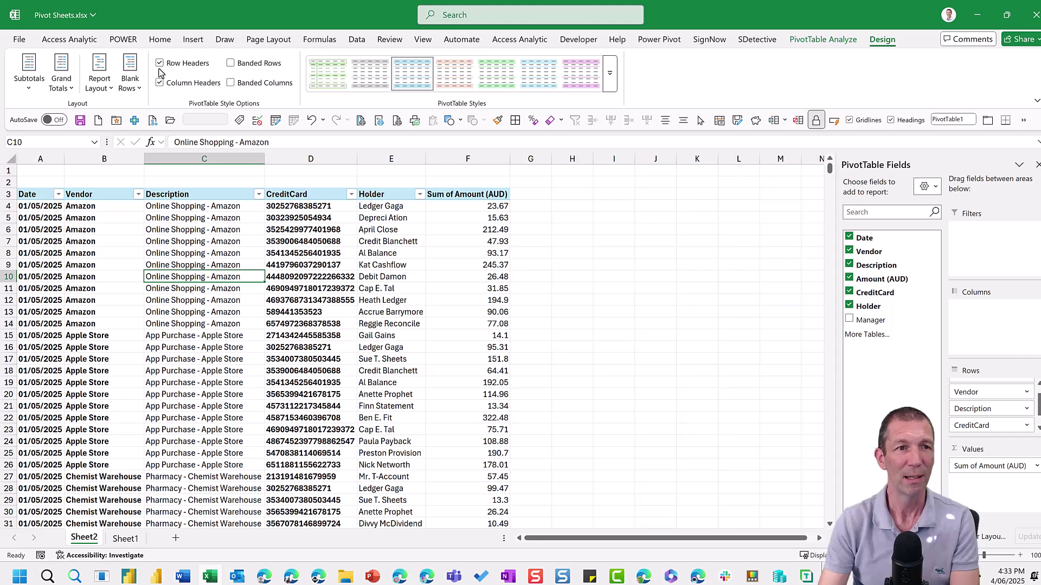
click(159, 63)
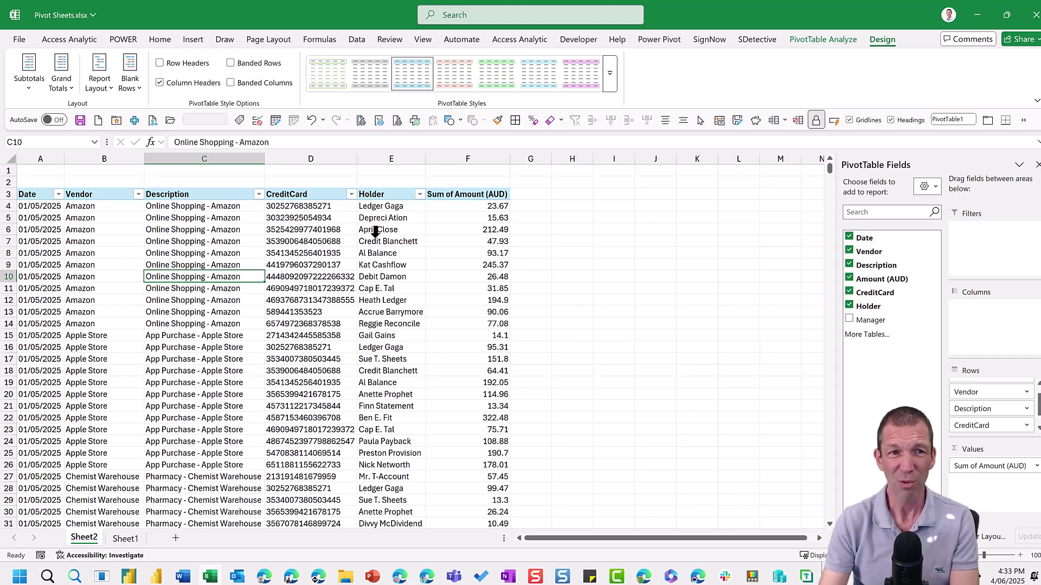
click(375, 232)
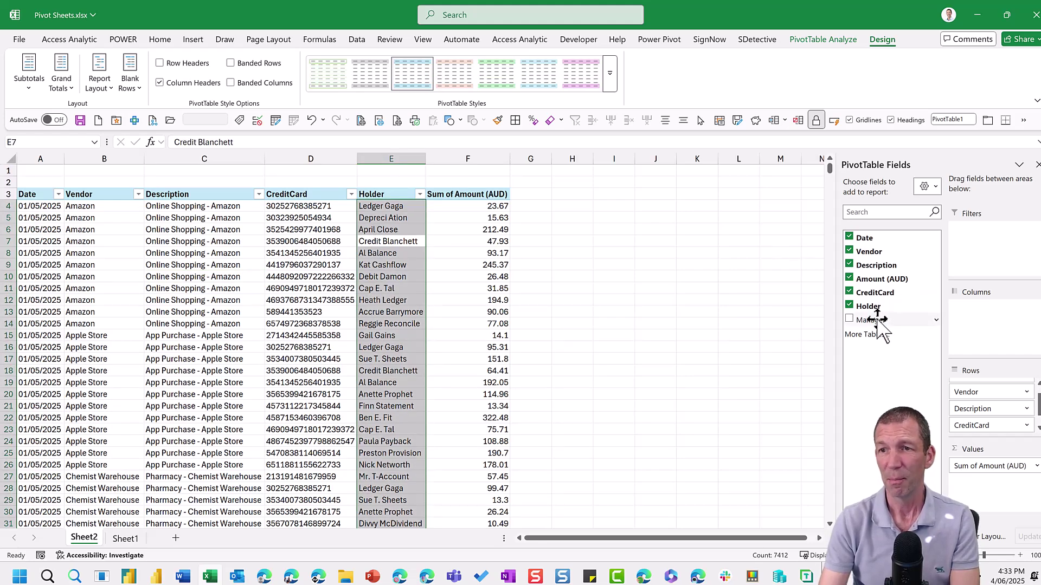
Add Manager as a report filter above the pivot, left at (All).
drag(881, 325, 981, 259)
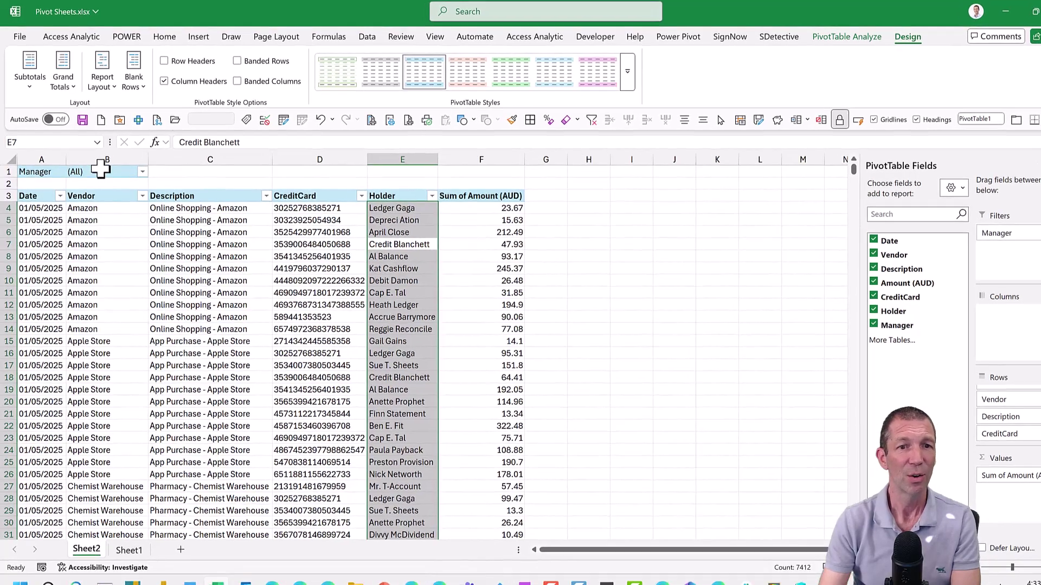
click(103, 171)
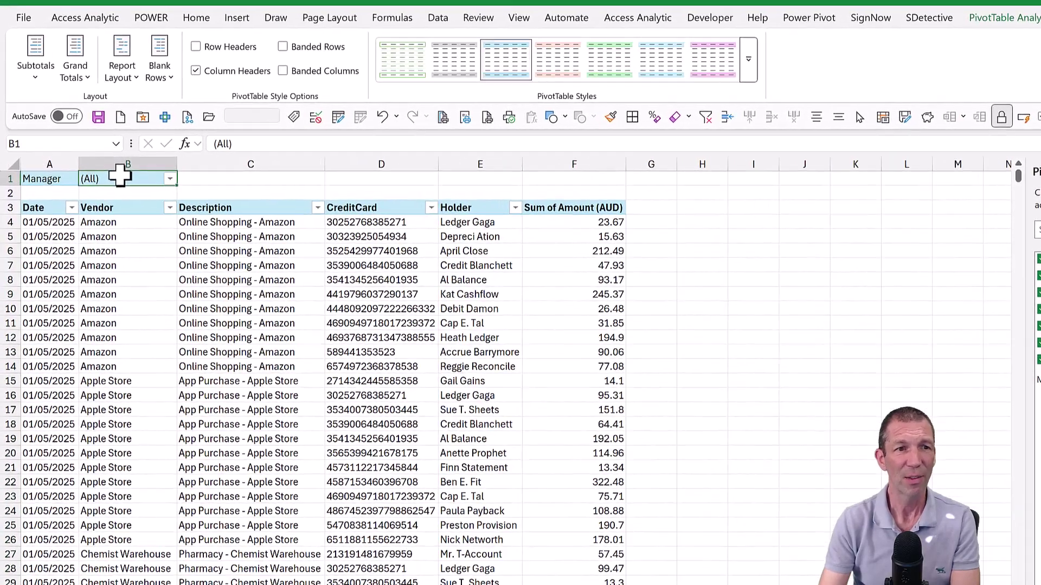
click(175, 182)
click(175, 183)
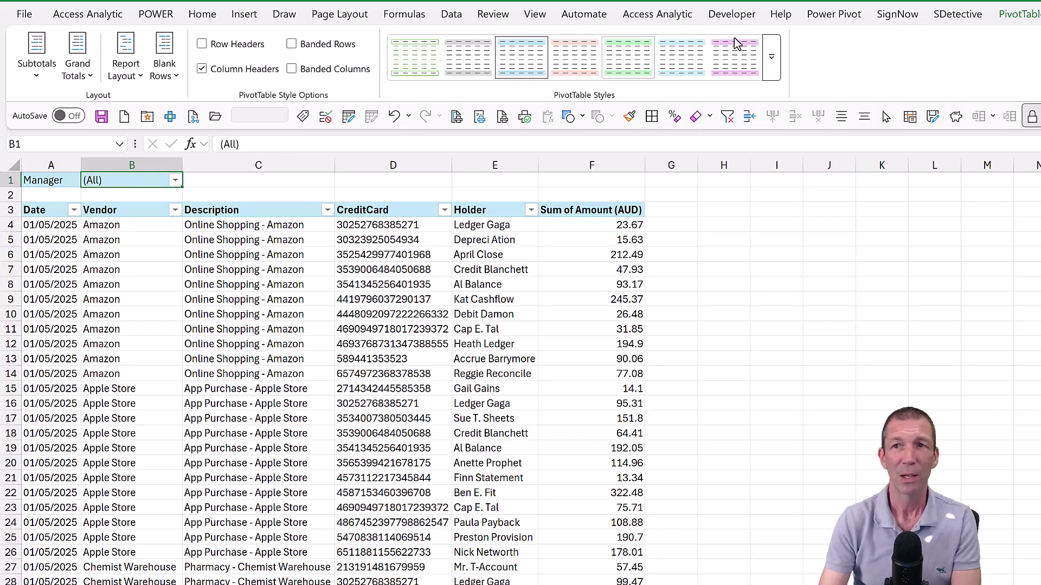
key(alt+j)
key(t)
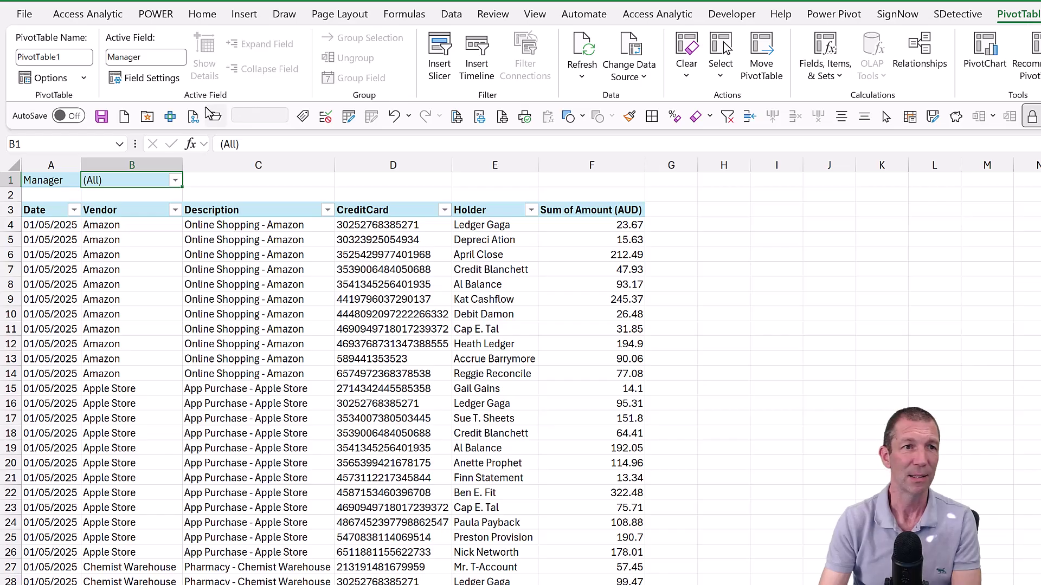
Use Show Report Filter Pages on Manager to create one pivot sheet per manager.
click(78, 80)
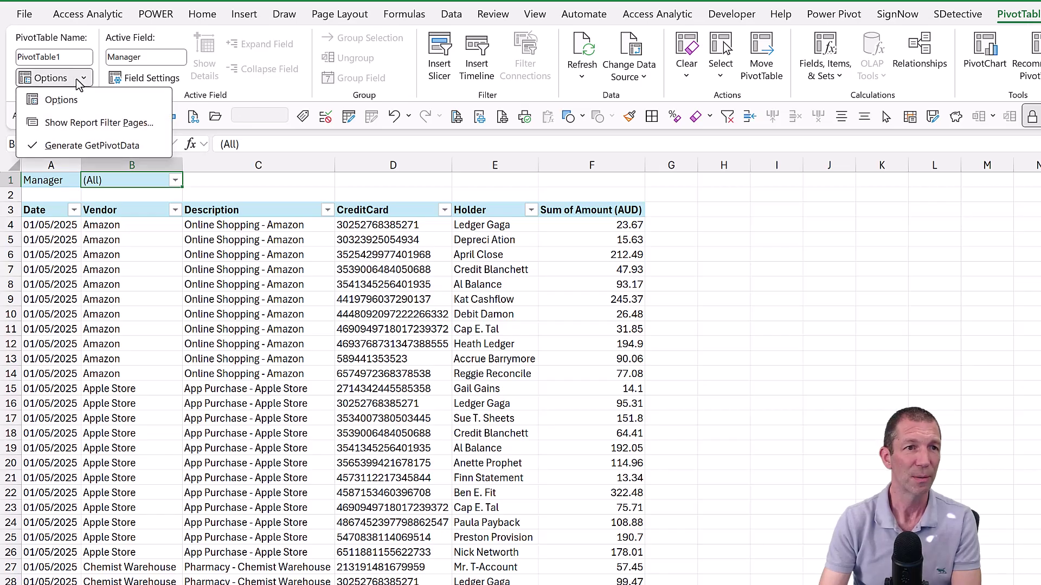
click(97, 124)
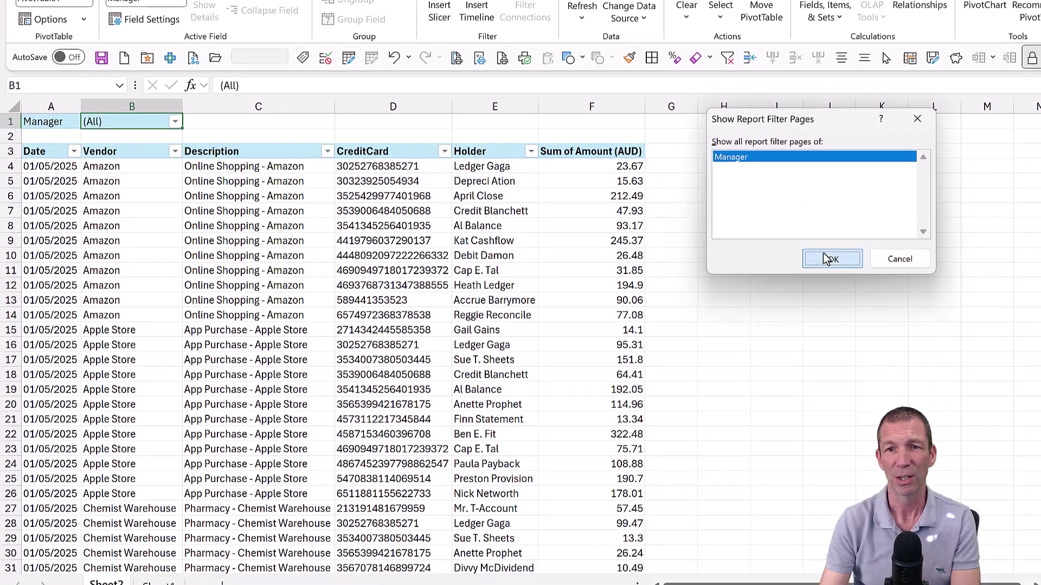
click(832, 317)
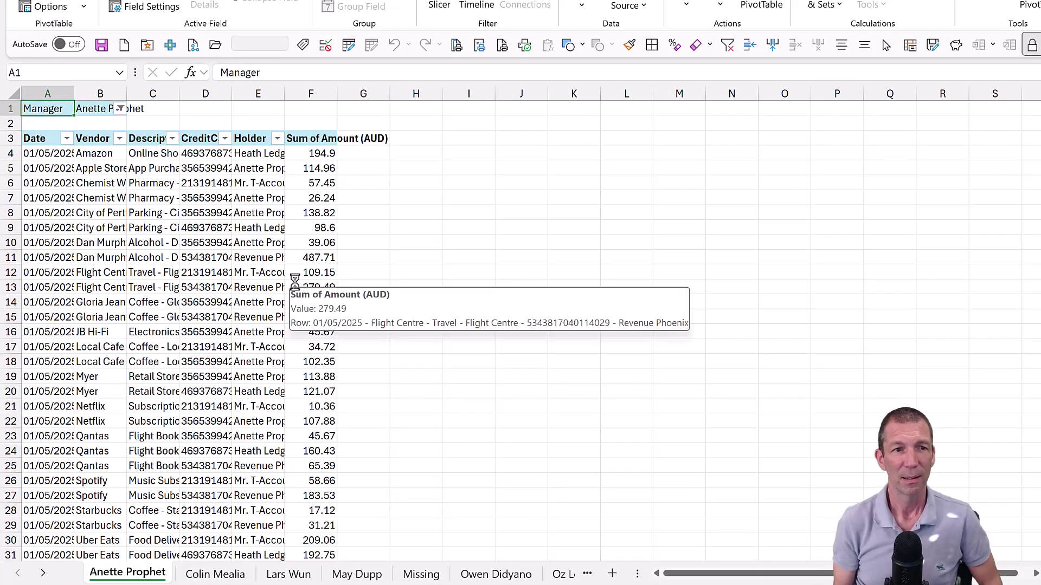
Review each manager's pivot sheet, including Missing's single JB Hi-Fi 136.72 row, then return to Sheet1.
click(215, 575)
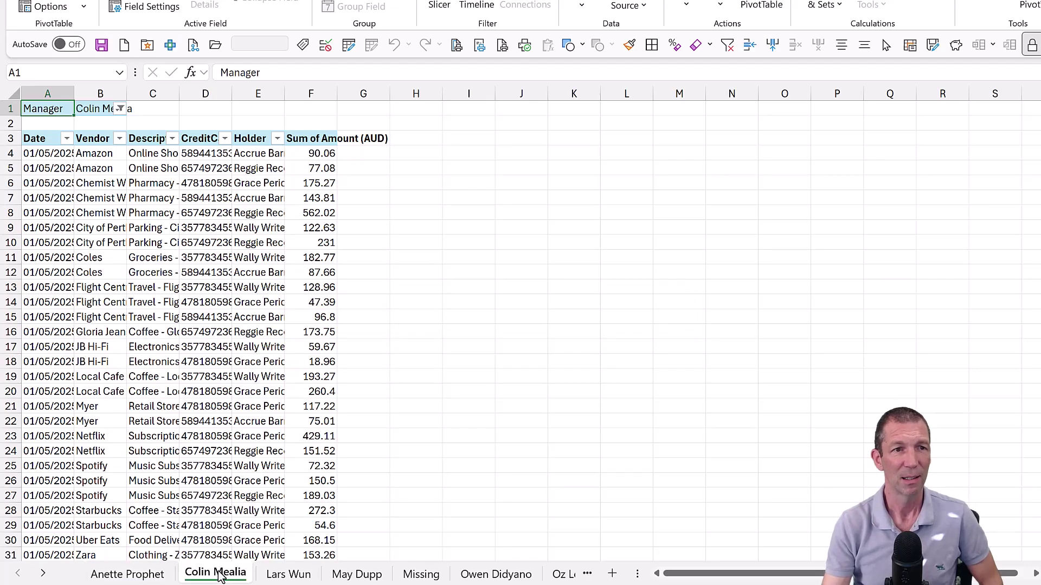
click(286, 575)
click(374, 576)
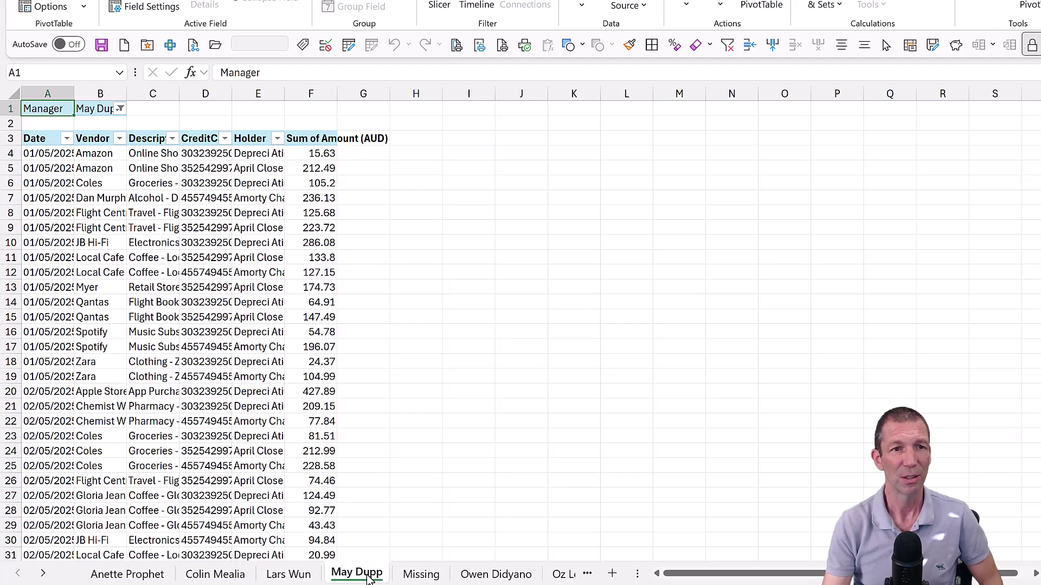
click(427, 578)
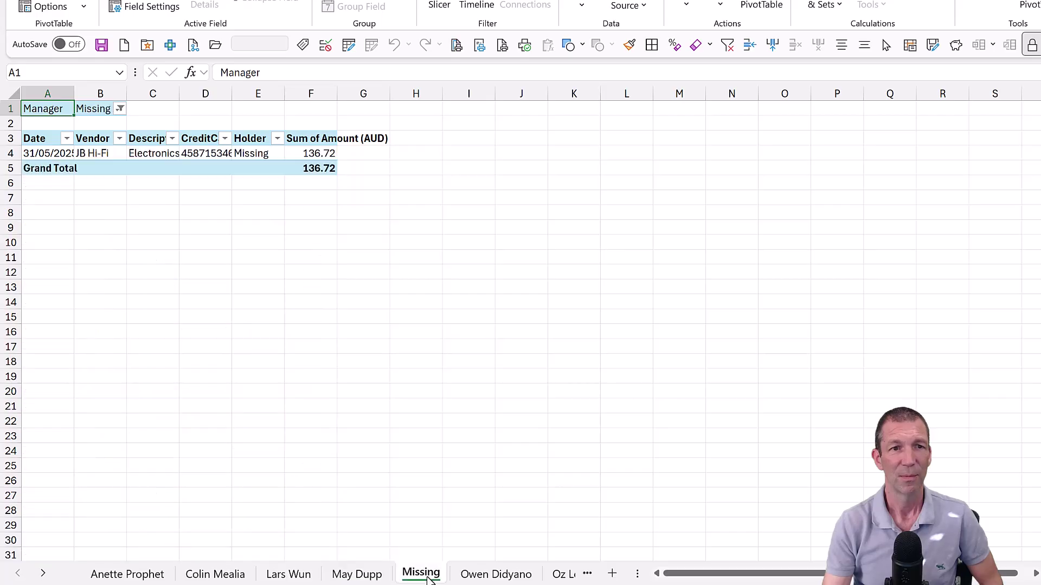
click(45, 575)
click(19, 576)
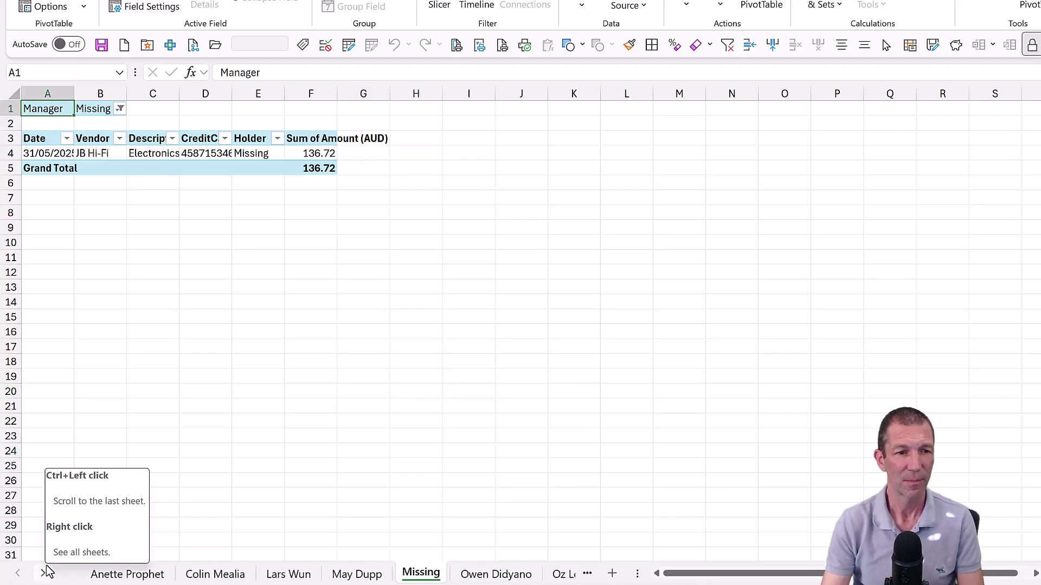
ctrl+click(45, 573)
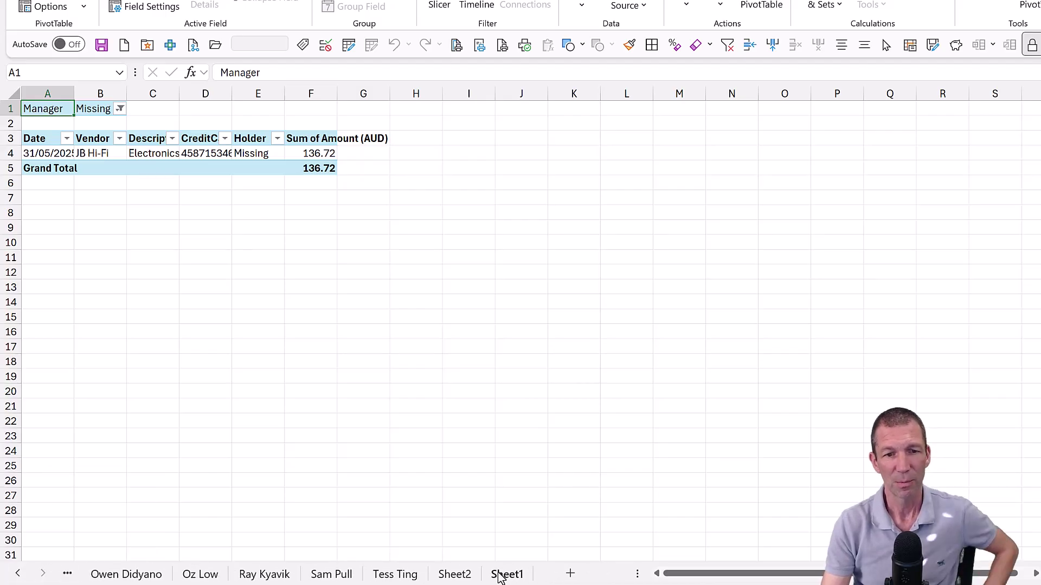
click(504, 575)
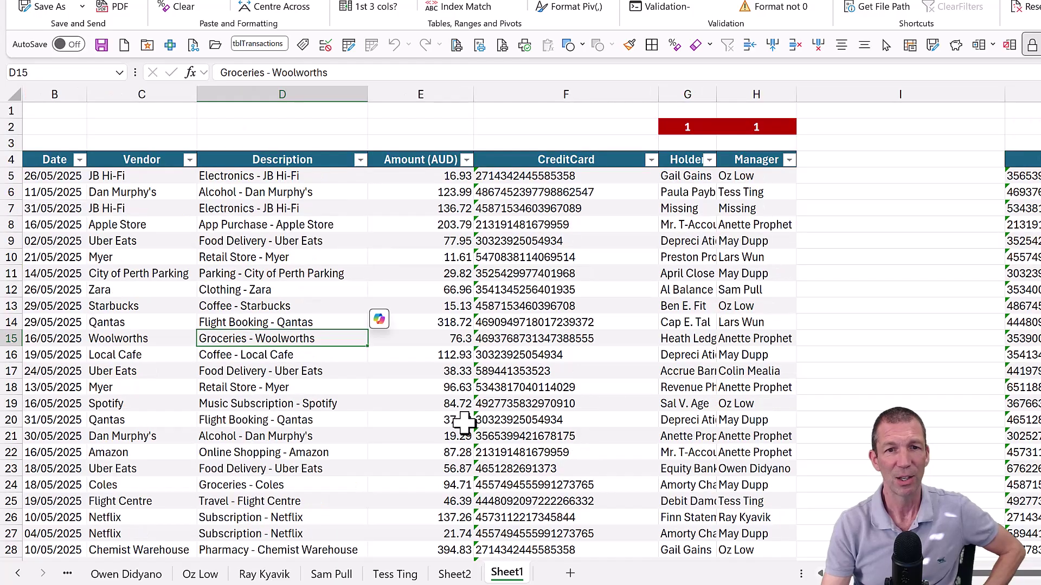
On a manager's pivot sheet, autofit columns A through F to show full dates, vendors and names.
click(458, 404)
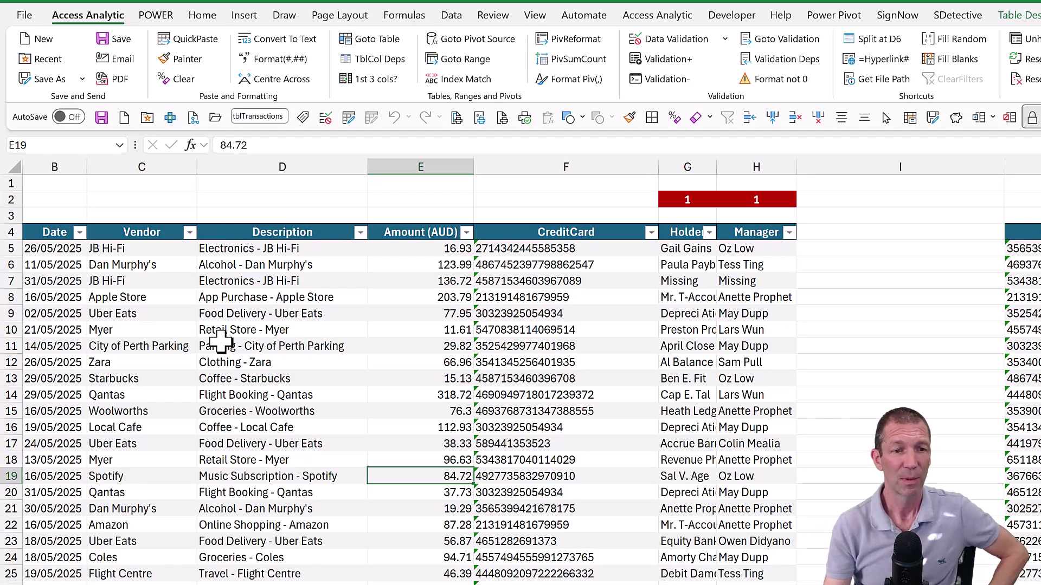
key(ctrl+Page_Down)
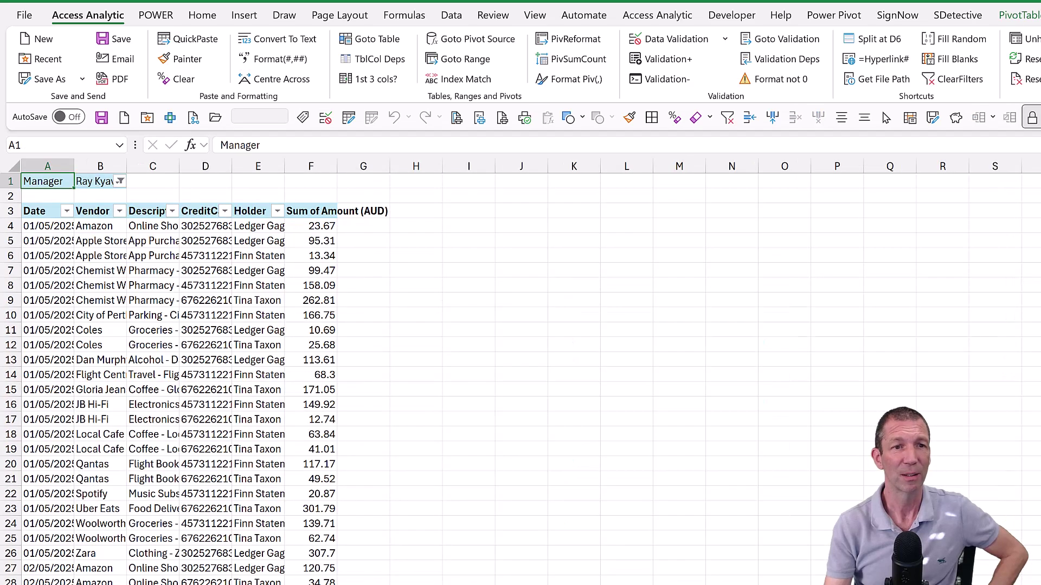
click(75, 162)
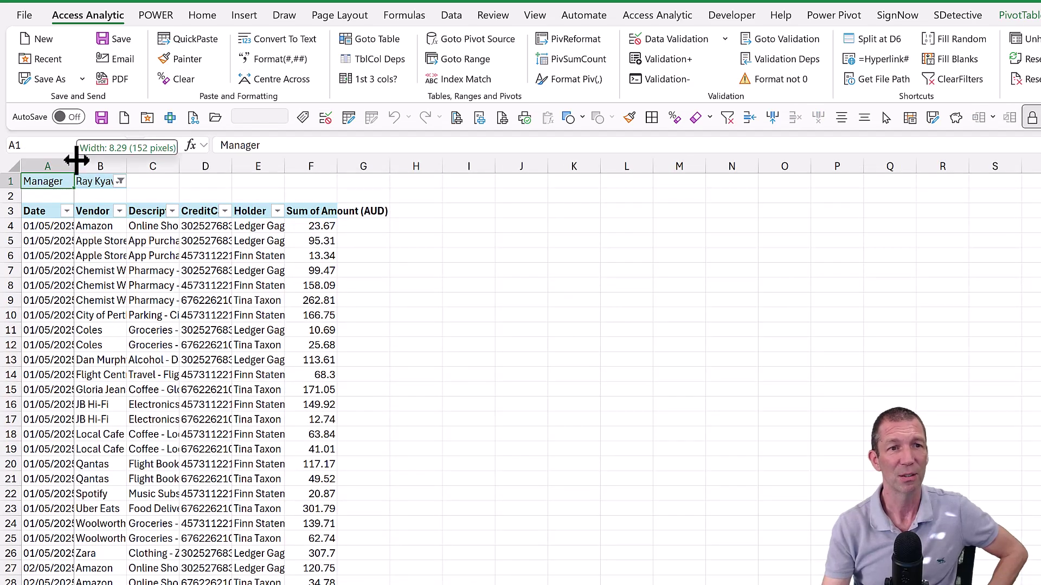
mouse_move(64, 162)
mouse_down()
mouse_move(336, 155)
mouse_move(297, 160)
mouse_up()
double_click(285, 164)
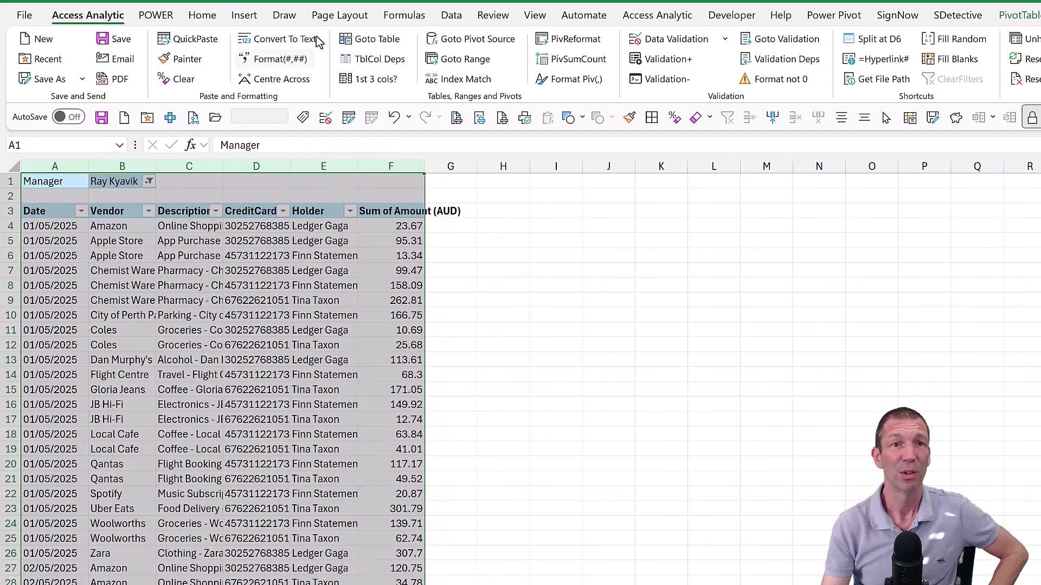
click(450, 15)
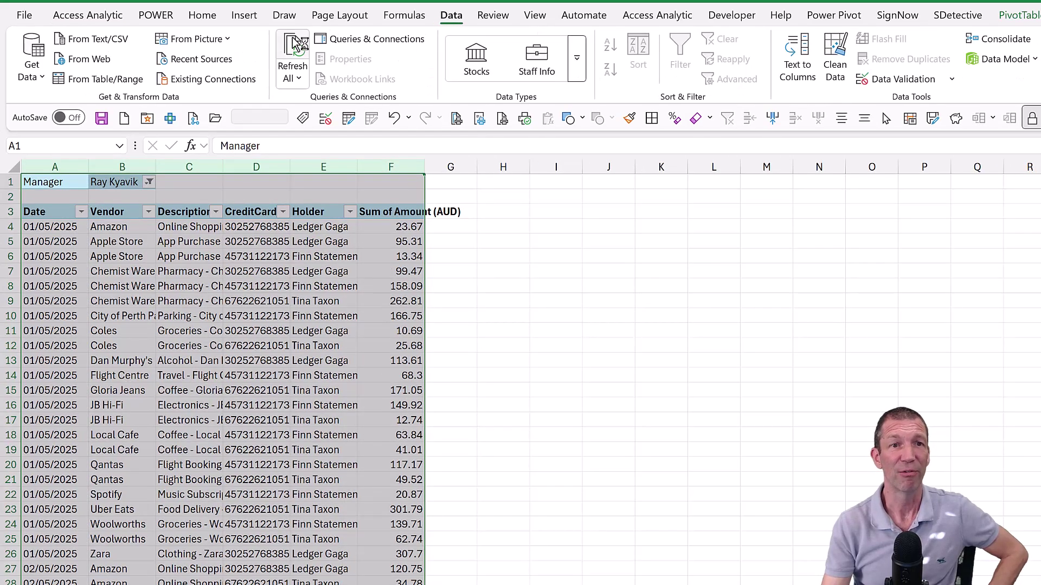
mouse_move(403, 300)
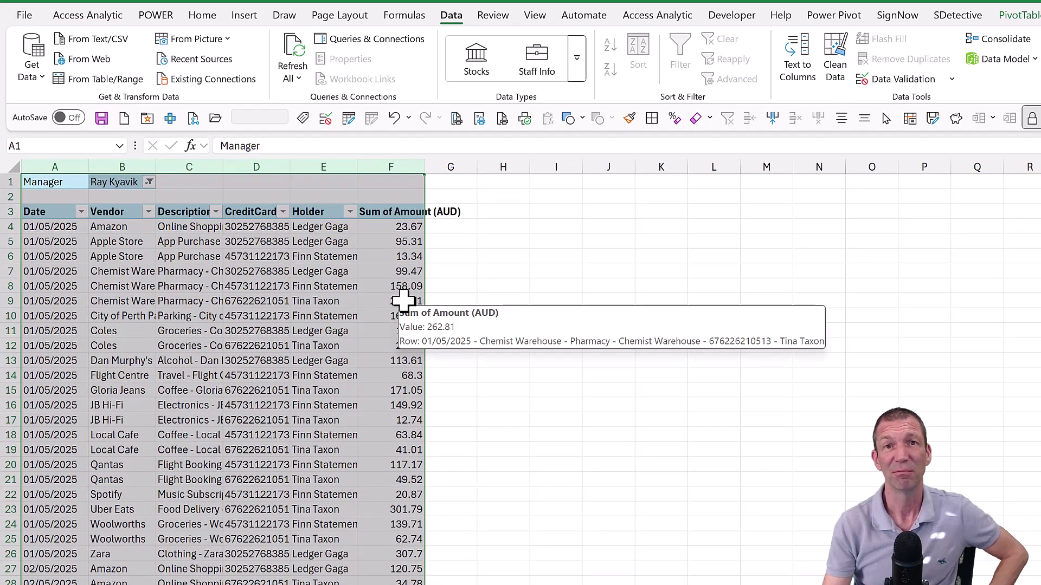